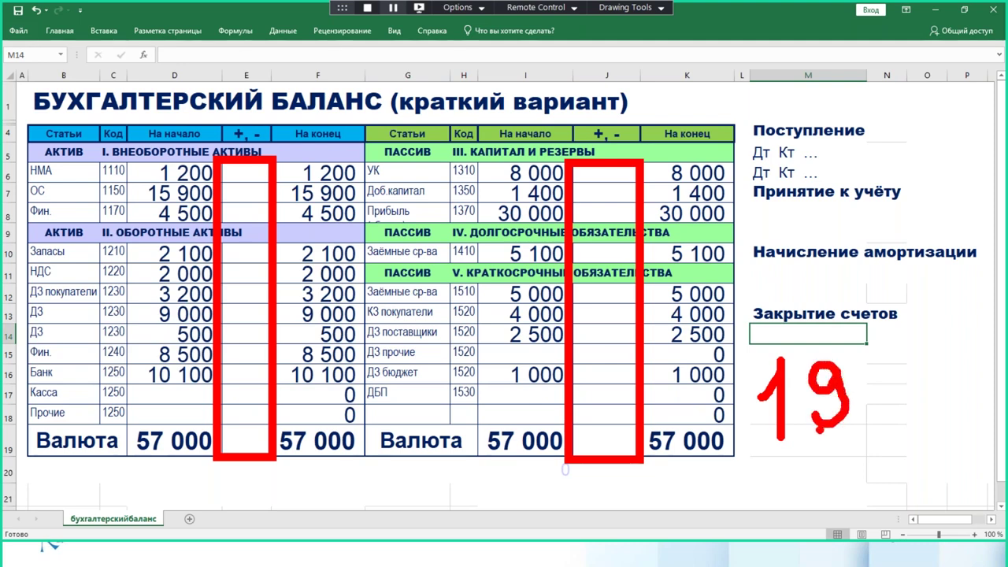
- Switch to the presentation slide on the fixed asset's path and handwrite notes, including 100% beside "Налог на прибыль" and 20% above the НДС entries
key("alt+s")
left_click(936, 9)
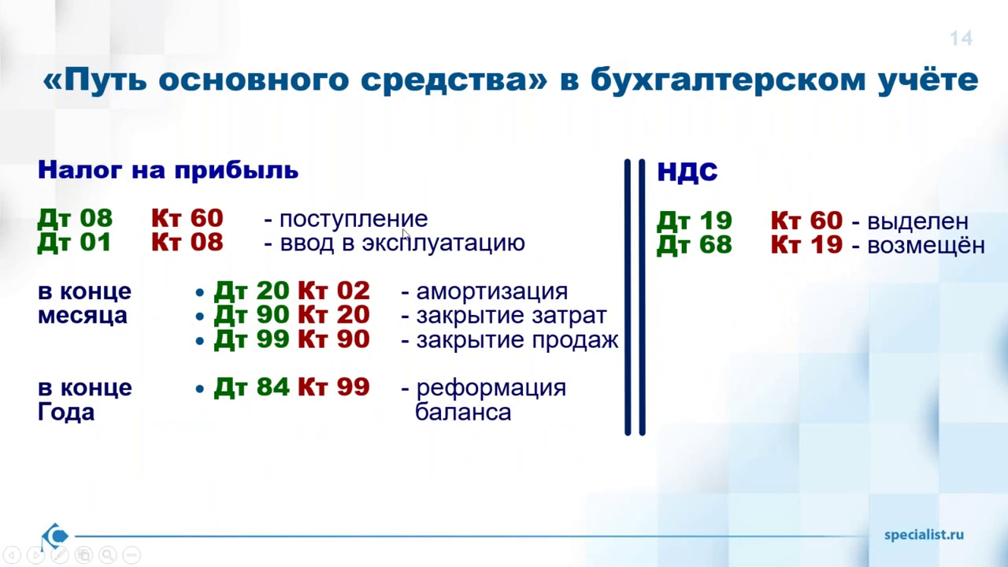
key("alt+s")
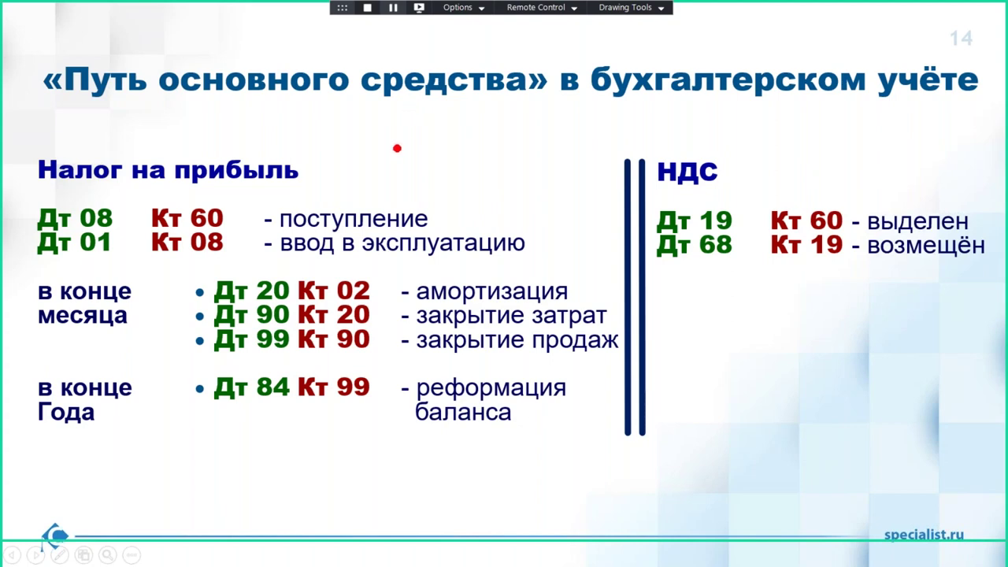
mouse_move(460, 95)
left_mouse_down()
mouse_move(467, 123)
mouse_move(457, 137)
mouse_move(511, 126)
mouse_move(526, 139)
left_mouse_up()
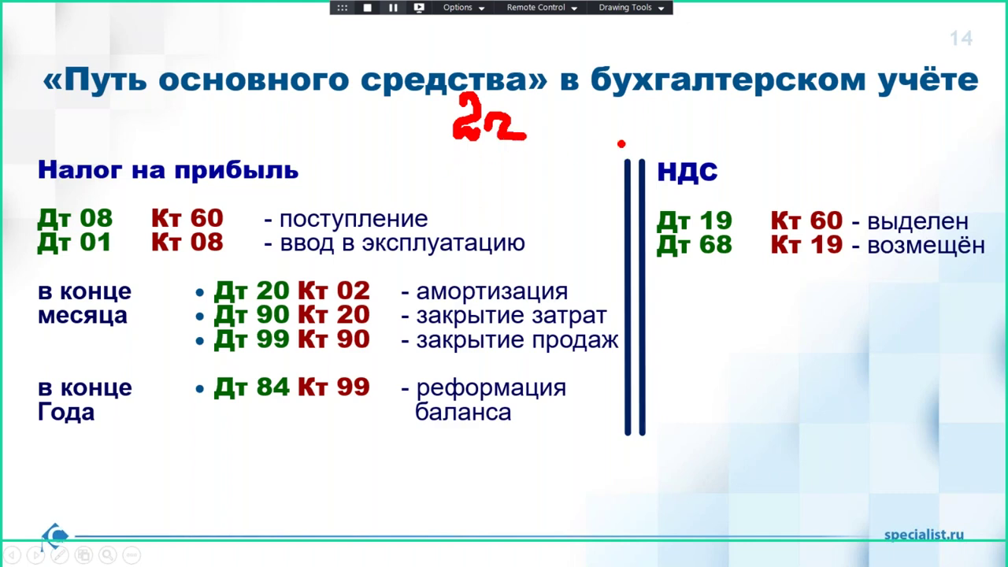
mouse_move(337, 163)
left_mouse_down()
mouse_move(347, 156)
mouse_move(358, 182)
mouse_move(376, 182)
mouse_move(394, 158)
mouse_move(432, 153)
mouse_move(440, 134)
mouse_move(405, 211)
mouse_move(438, 192)
left_mouse_up()
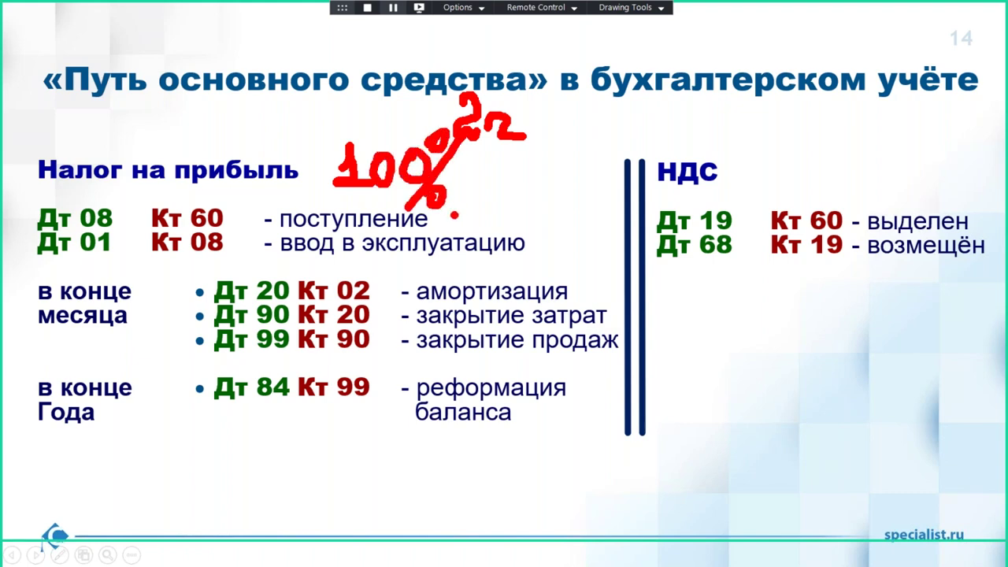
mouse_move(764, 142)
left_mouse_down()
mouse_move(792, 175)
mouse_move(816, 134)
mouse_move(819, 190)
mouse_move(828, 197)
mouse_move(835, 180)
left_mouse_up()
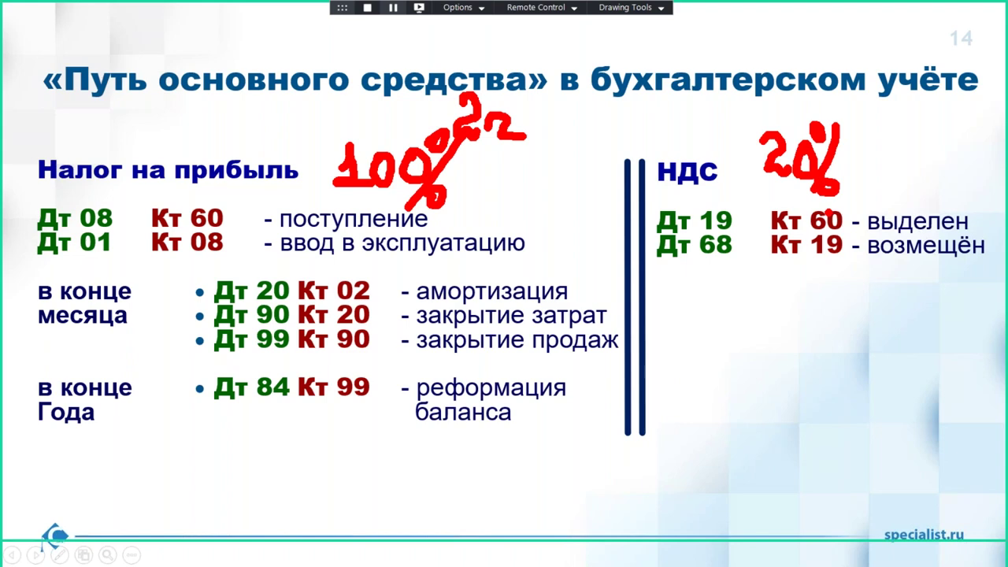
mouse_move(659, 189)
left_mouse_down()
mouse_move(718, 199)
mouse_move(652, 170)
mouse_move(671, 193)
left_mouse_up()
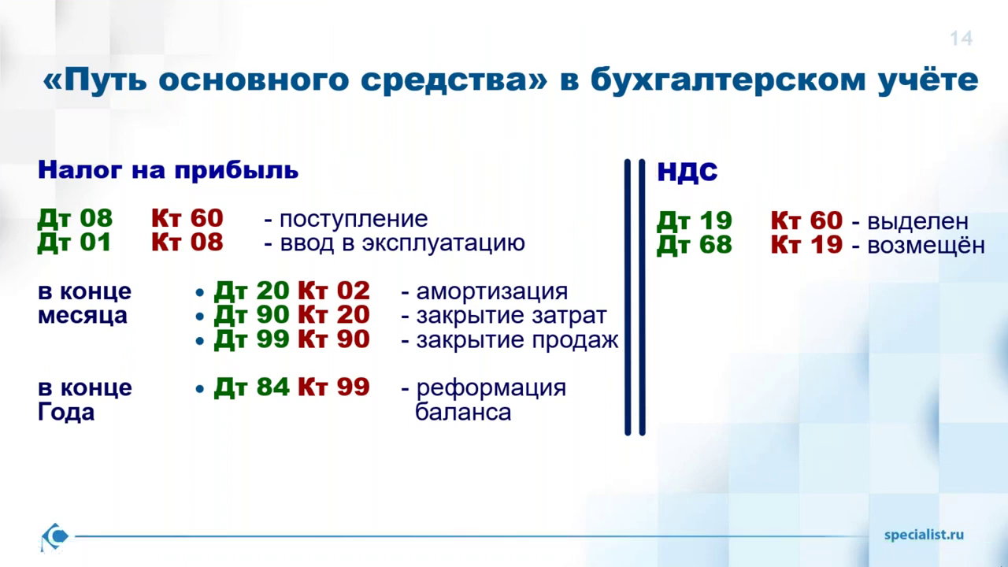
- Switch back to the Excel balance sheet and insert the debit account 08.04 in bold in the first "Поступление" entry, cell M5
key("alt+Tab")
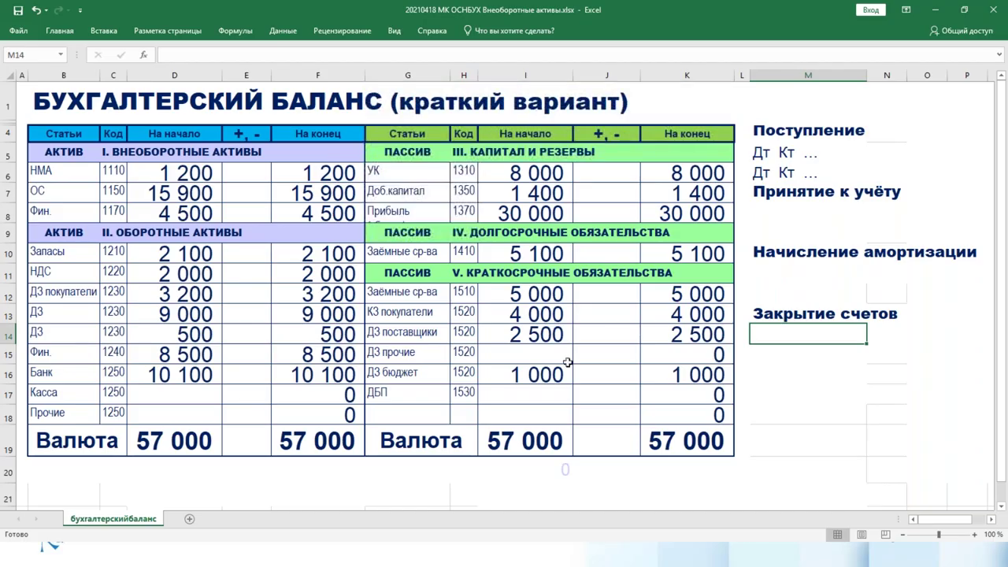
double_click(767, 154)
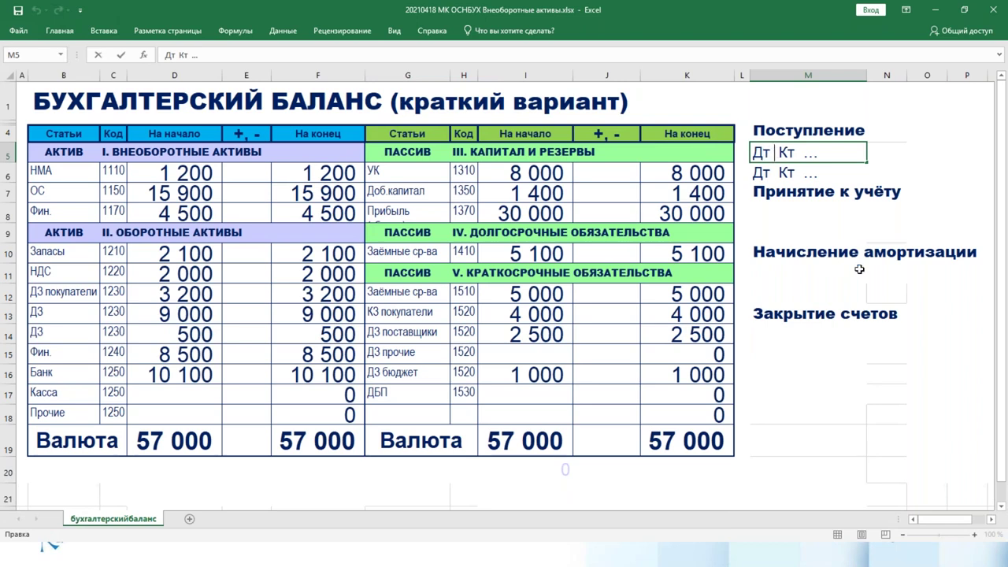
type("08")
type(".04")
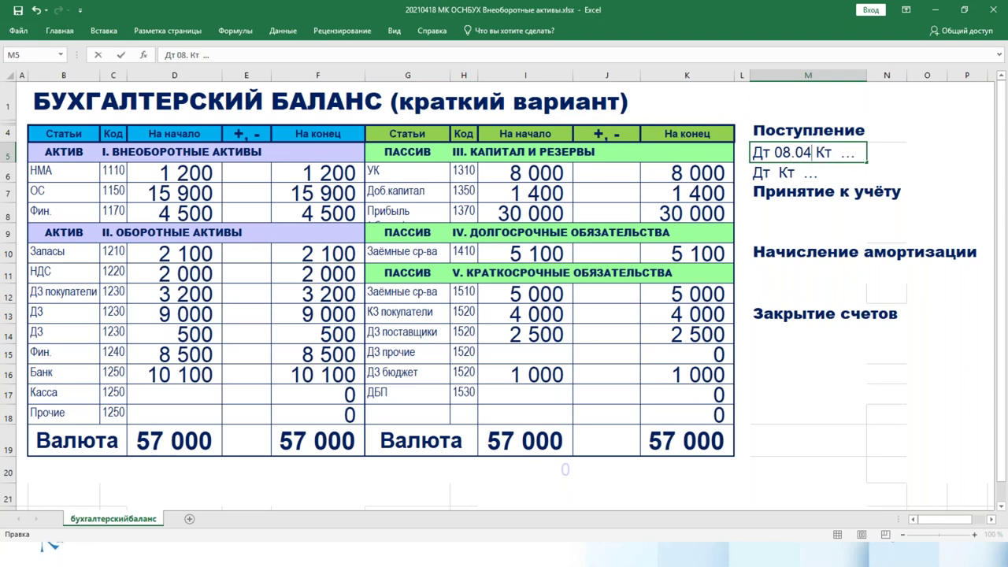
key("shift+Left")
key("shift+Left")
key("shift+Left")
key("shift+Left")
key("shift+Left")
key("ctrl+b")
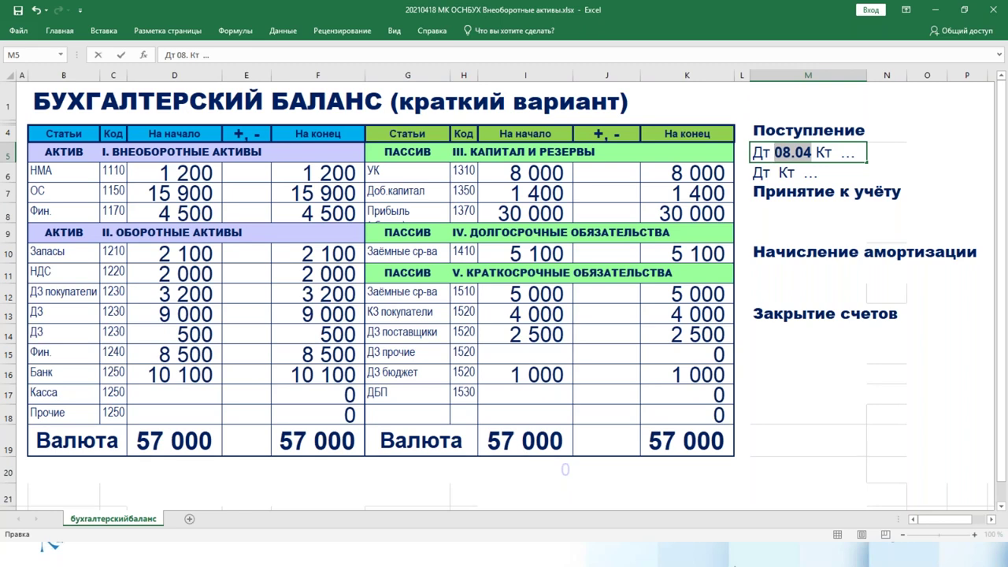
- Insert the credit account 60.01 after "Кт" in the first "Поступление" entry and make it bold
left_click(834, 153)
type("60 ")
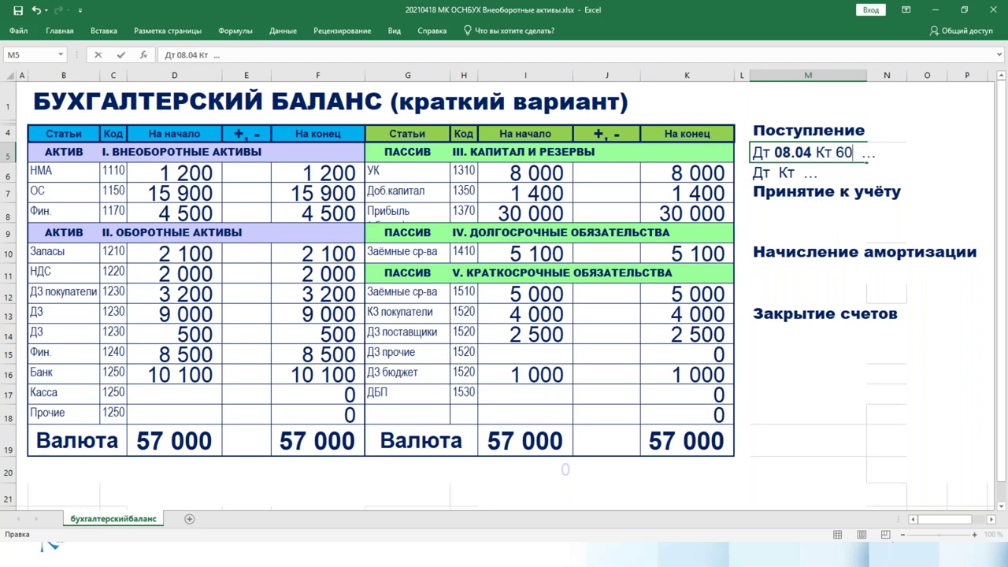
type("/")
type("01")
key("shift+Left")
key("shift+Left")
key("shift+Left")
key("shift+Left")
key("shift+Left")
key("ctrl+b")
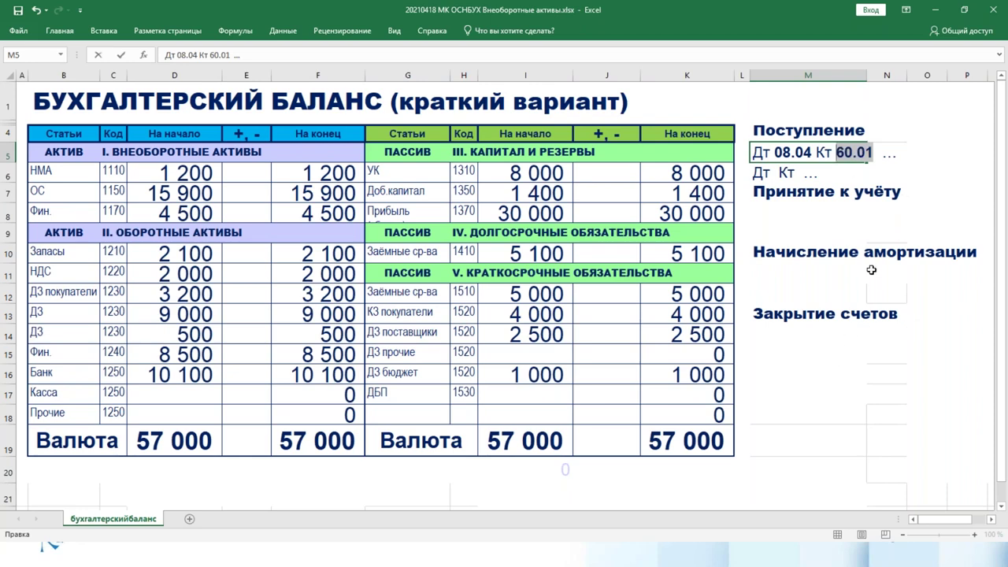
- Calculate the asset's cost without VAT in cell M15 with the formula =4500000/1,20
left_click(802, 353)
type("=")
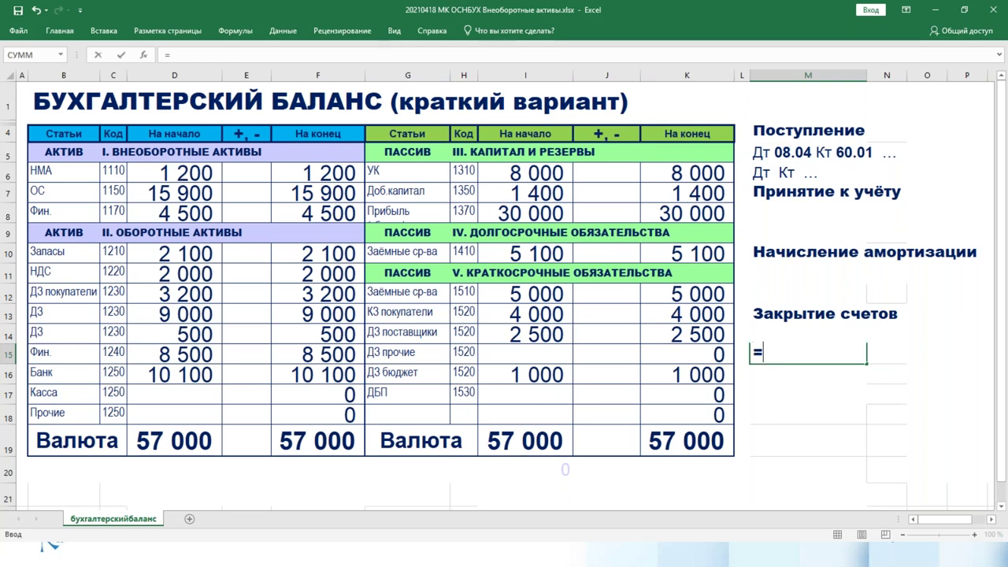
type("450000")
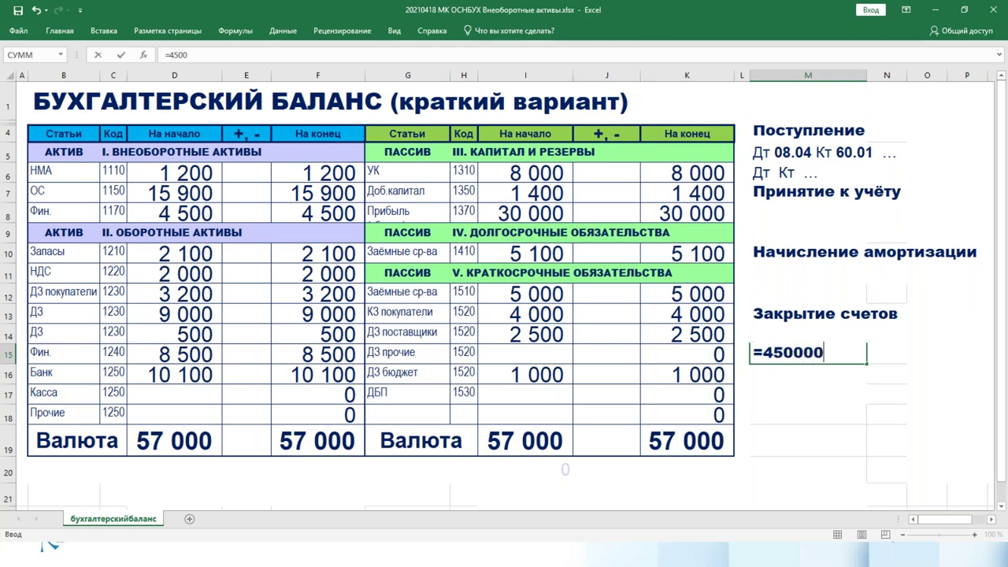
type("0")
type("/1,20")
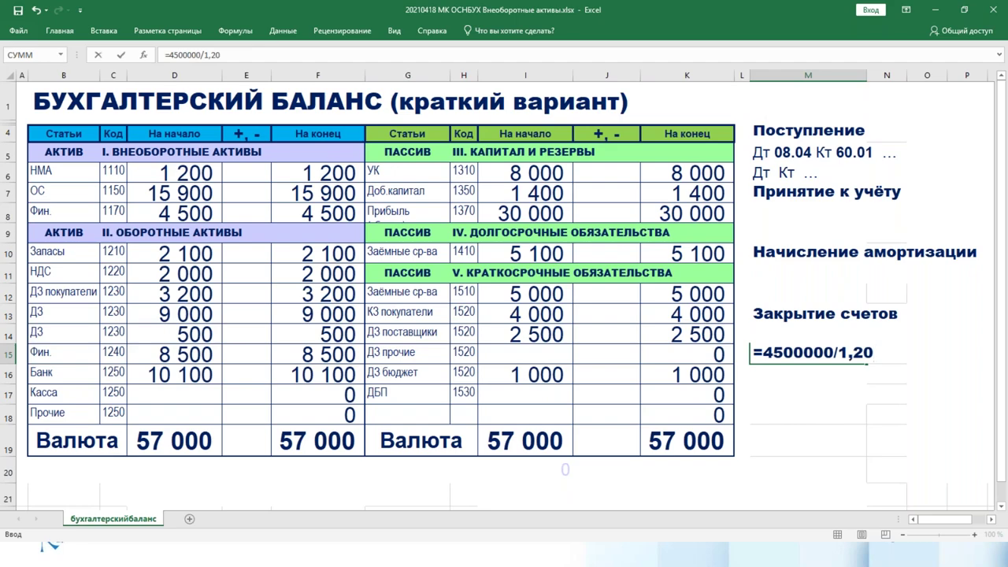
key("Return")
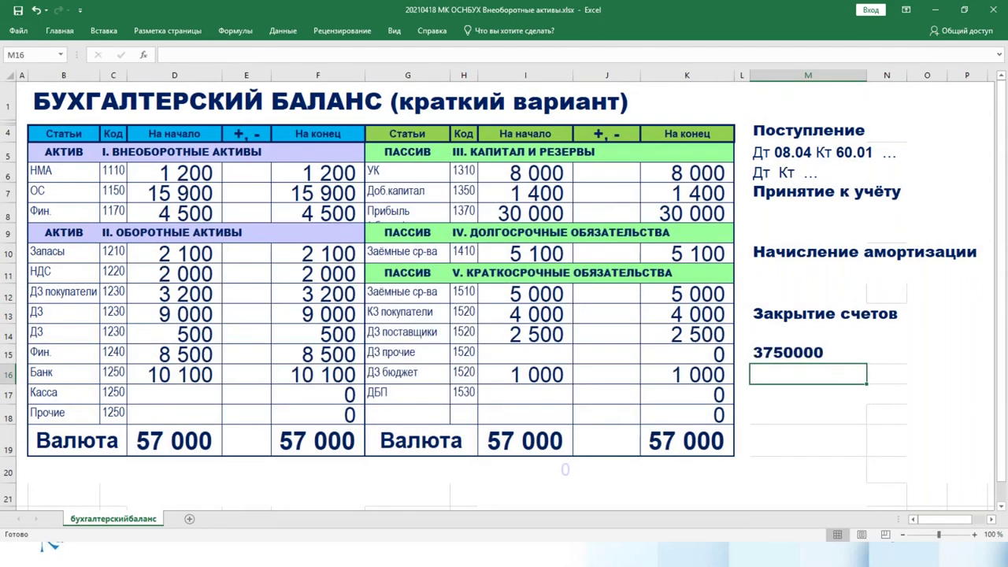
- Append the amount 3 750 000 to the end of the Дт 08.04 Кт 60.01 entry
double_click(755, 152)
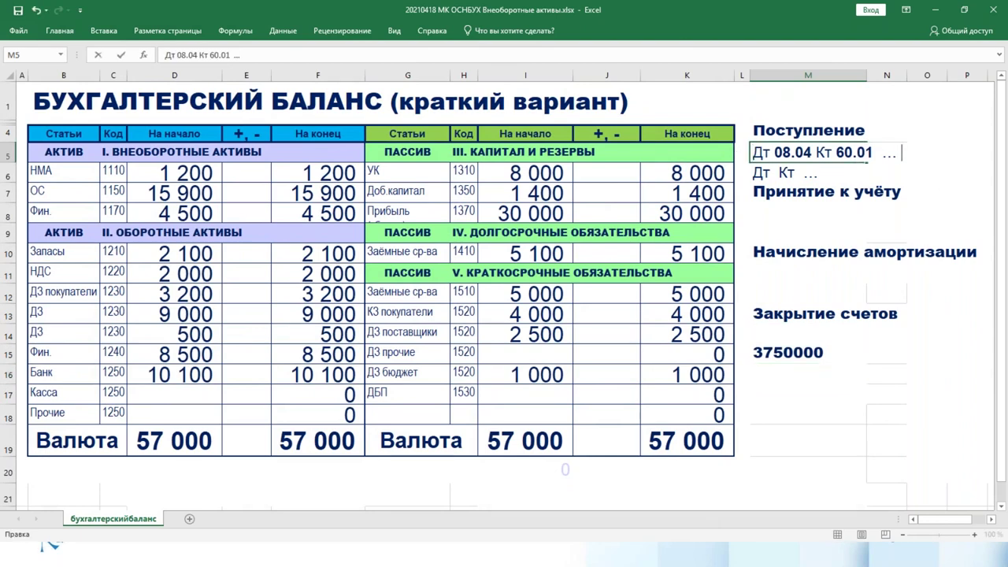
type("3 750 000")
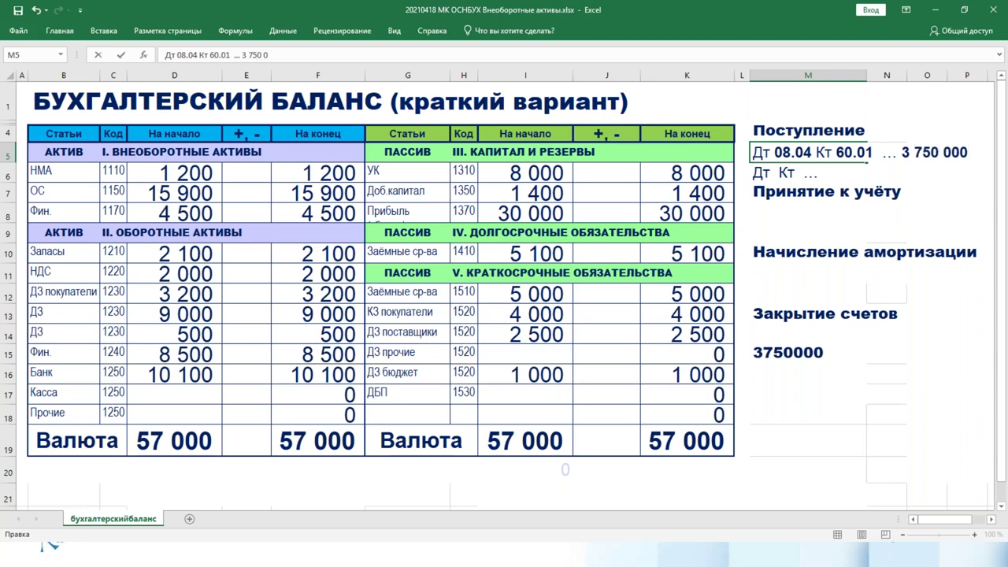
key("Return")
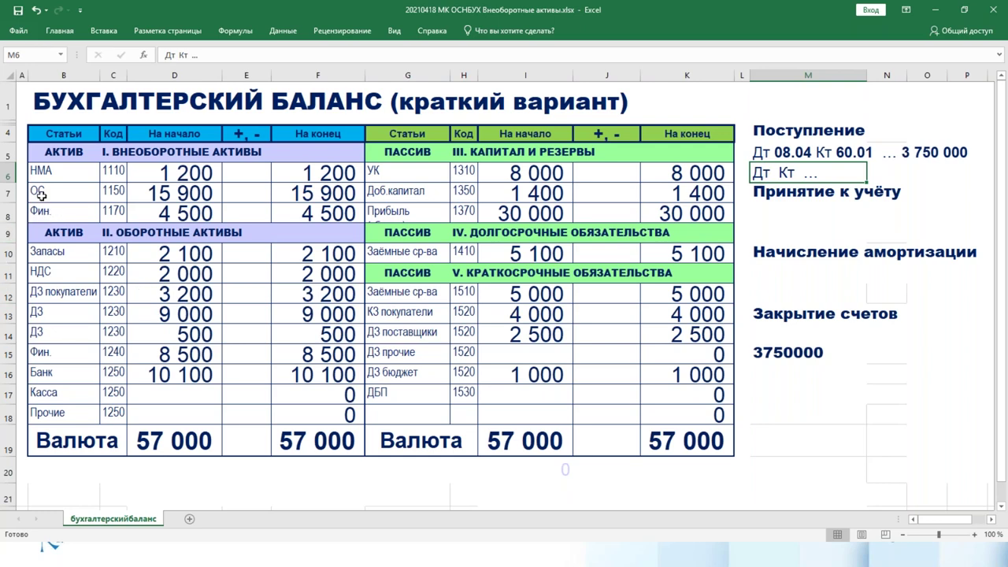
- Enter 3 750 in the "+, -" columns for the asset line ОС (1150) and the liability line ДЗ поставщики (1520)
left_click(244, 191)
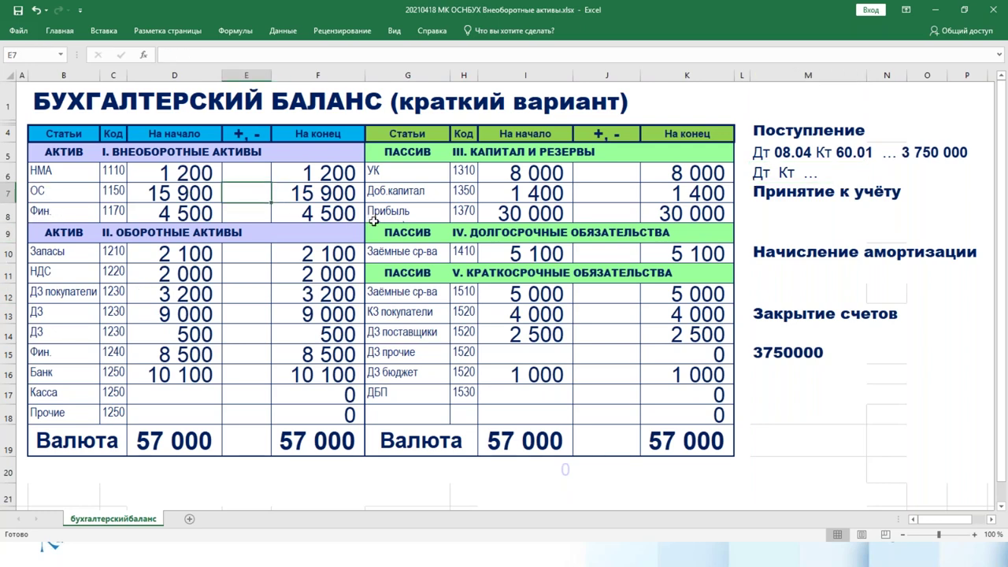
type("3750")
key("Return")
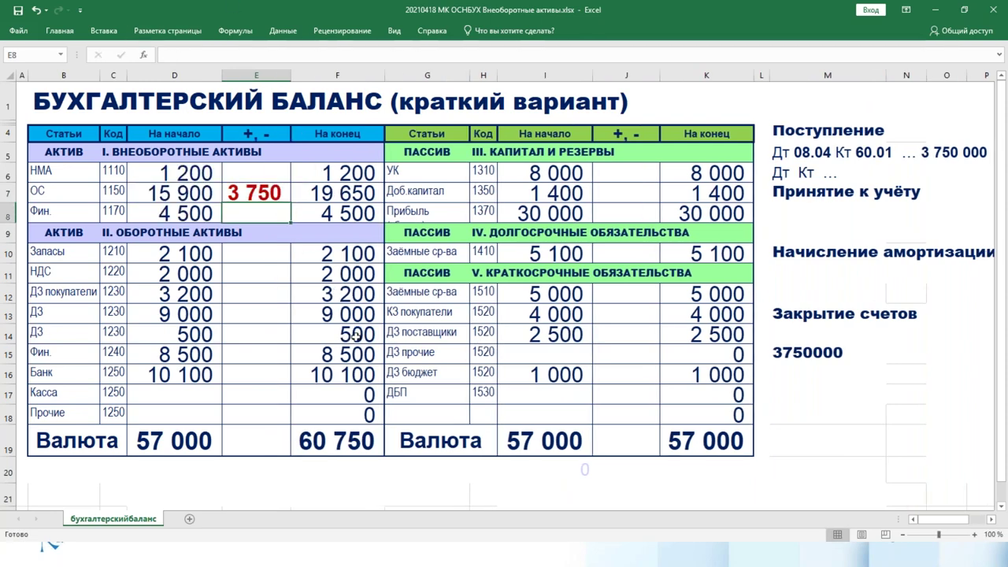
left_click(620, 337)
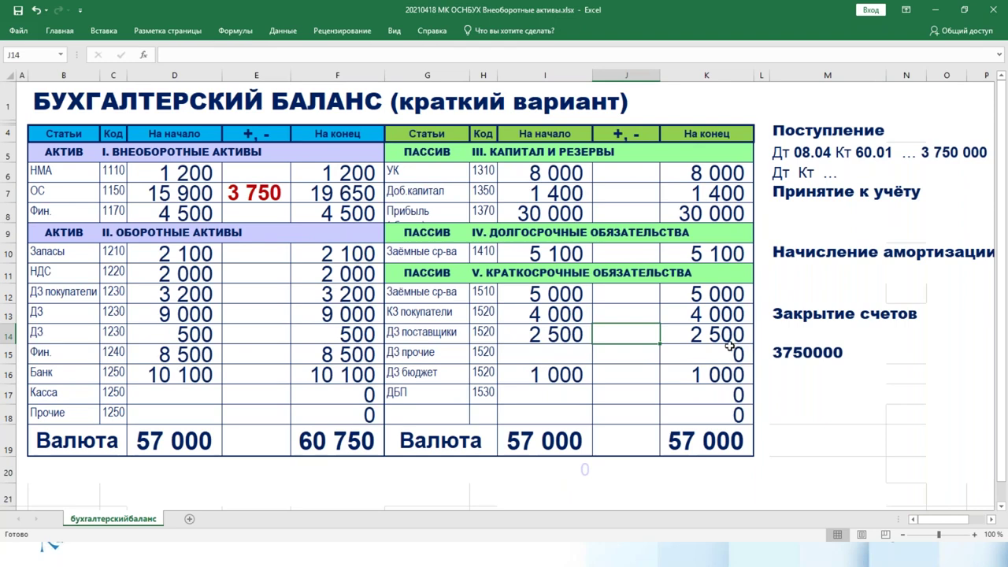
type("3 750")
key("ctrl+Return")
key("Return")
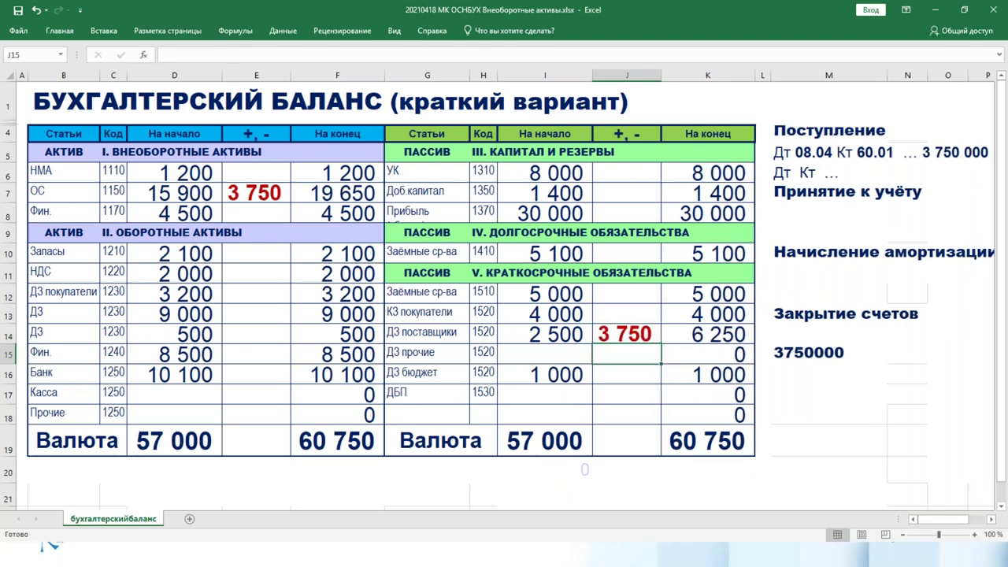
- Fill in the second "Поступление" entry in M6 with debit account 19 and credit account 60.01
double_click(786, 174)
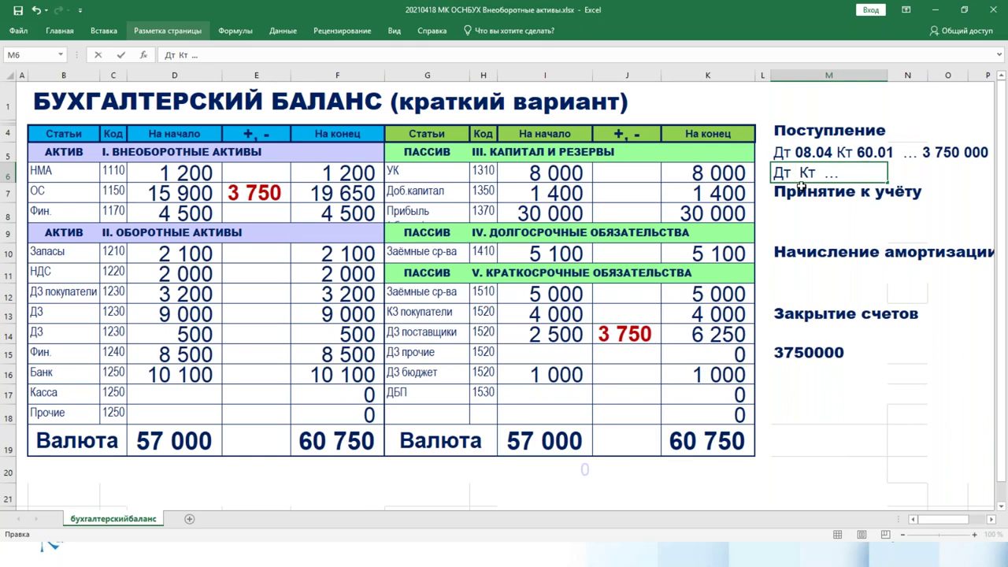
type("19")
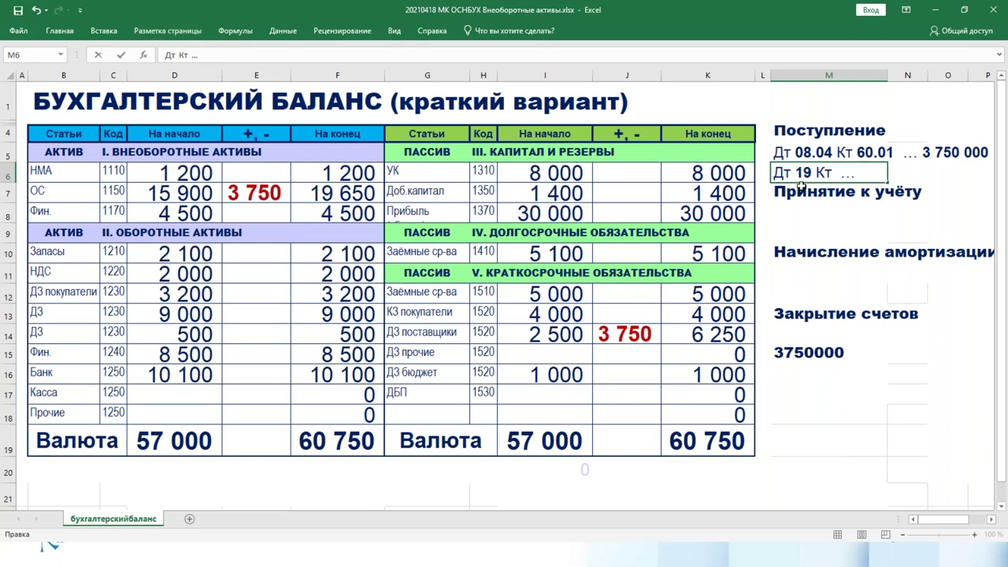
key("Right")
key("Right")
key("Right")
key("Right")
type("60.01")
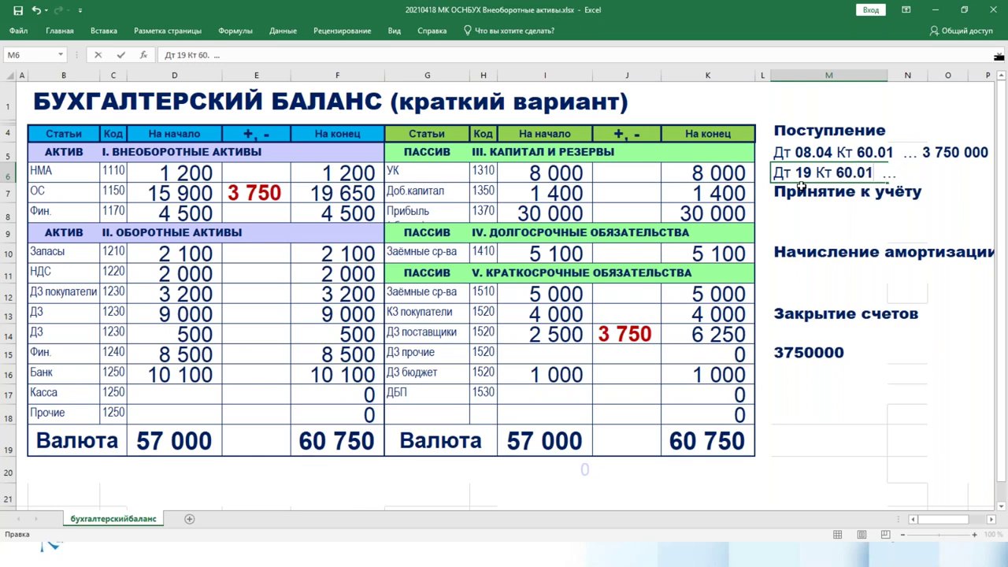
key("Return")
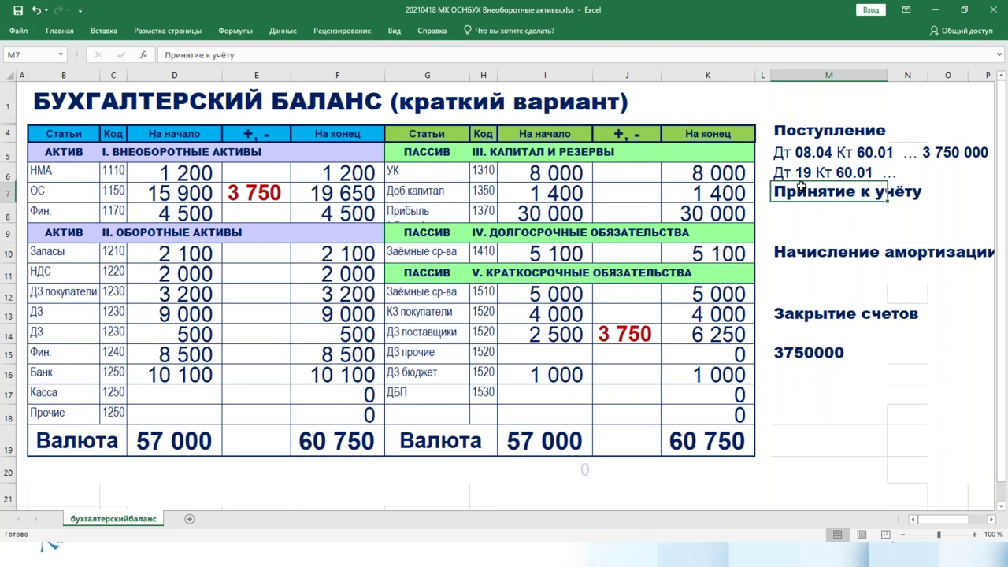
- Change the formula in cell M15 to =4500000*20/120 to calculate the VAT amount
left_click(792, 350)
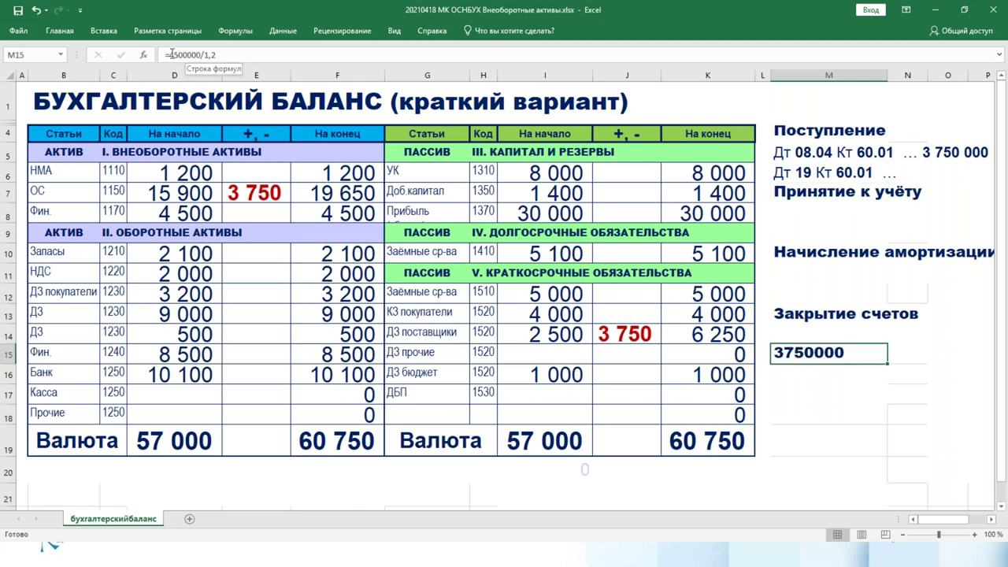
left_click_drag(199, 54, 217, 55)
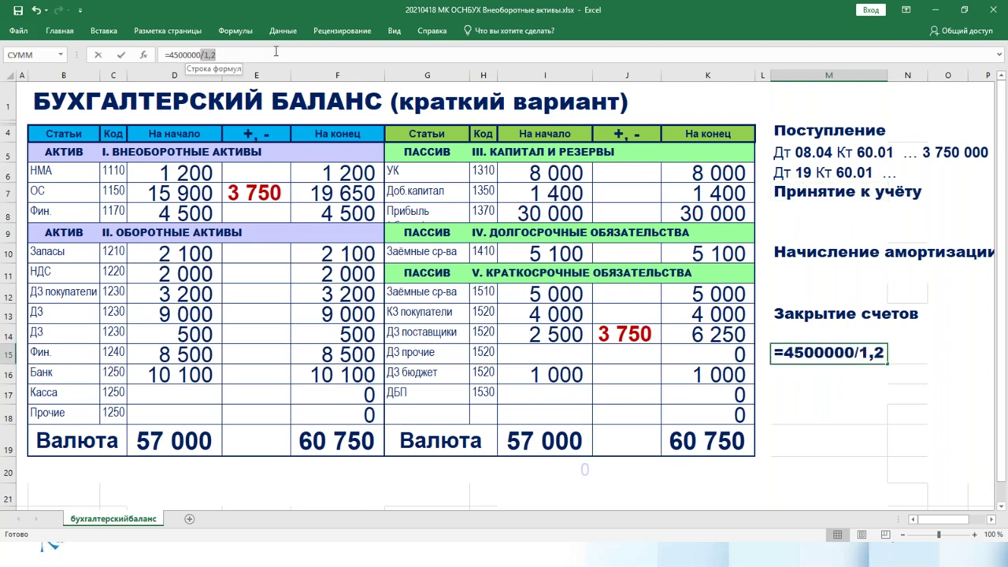
left_click(276, 52)
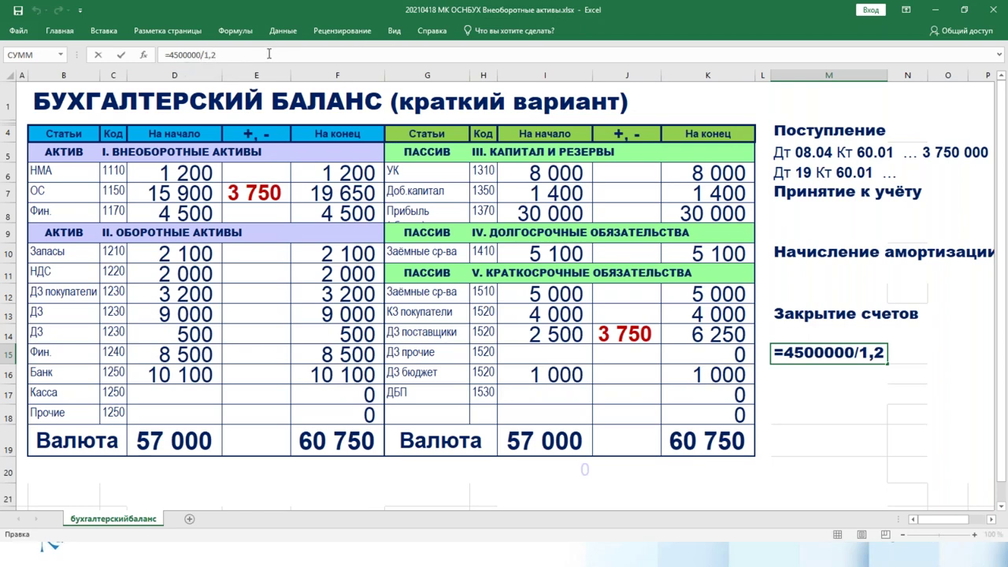
key("BackSpace")
key("BackSpace")
key("BackSpace")
key("BackSpace")
type("*20/120")
key("Return")
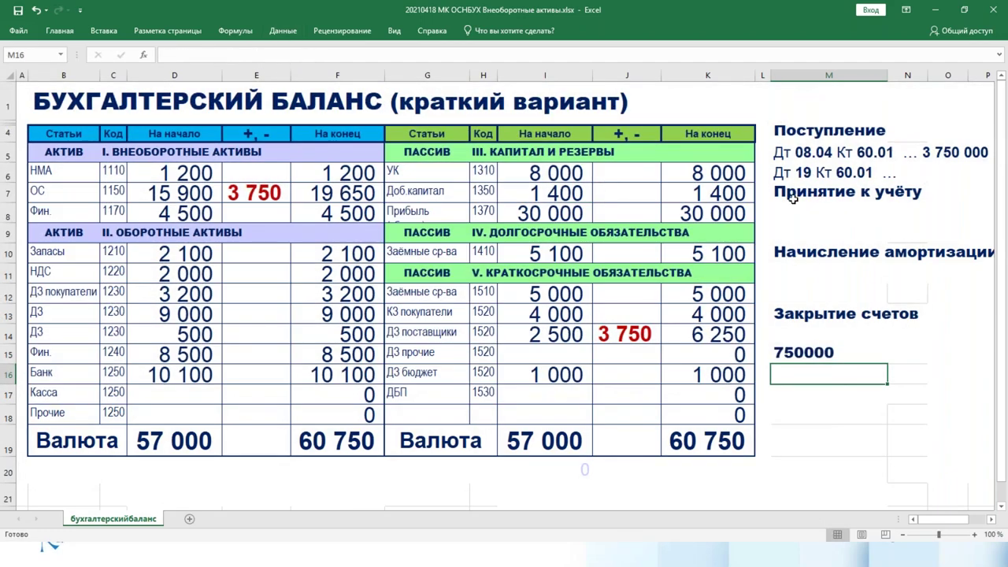
- Append the amount 750 000 to the end of the Дт 19 Кт 60.01 entry
double_click(790, 175)
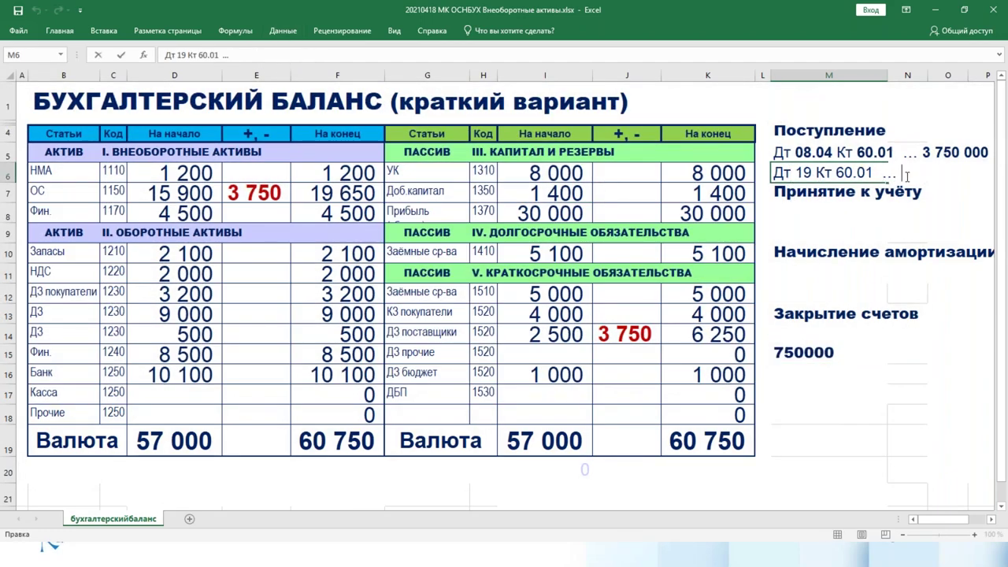
type("750 000")
key("Return")
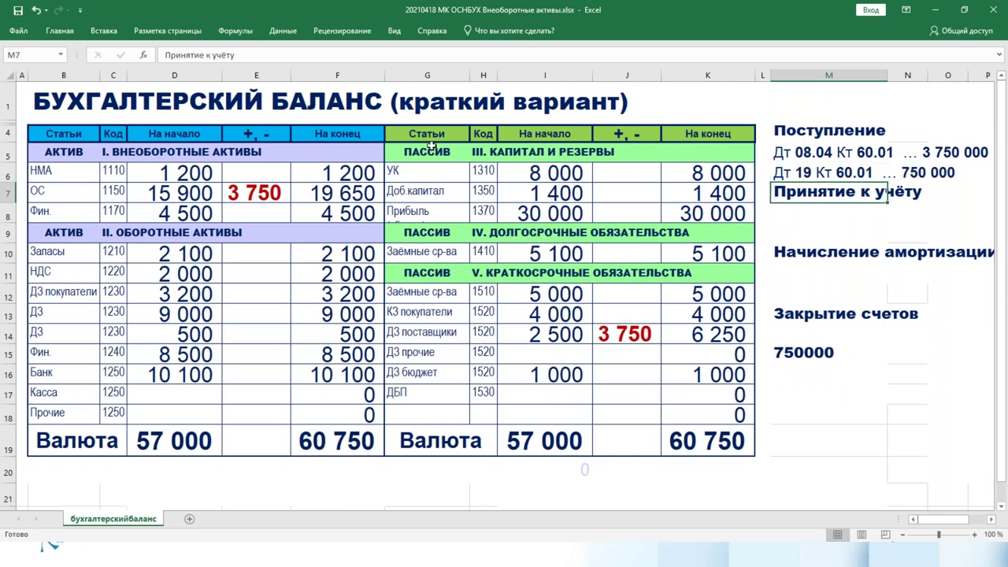
- Enter 750 in the asset-side "+, -" column for the НДС line (1220)
left_click(238, 271)
type("750")
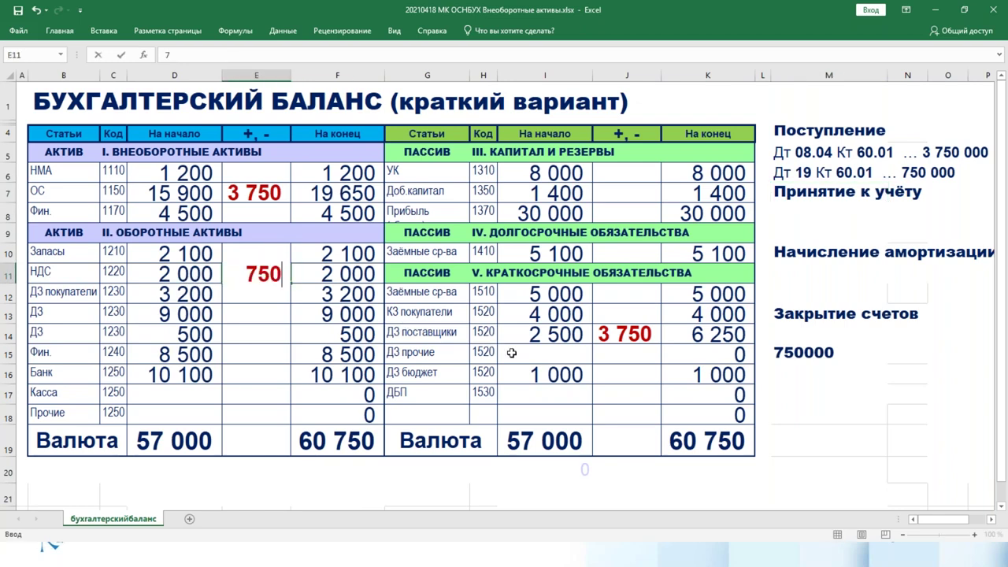
key("Return")
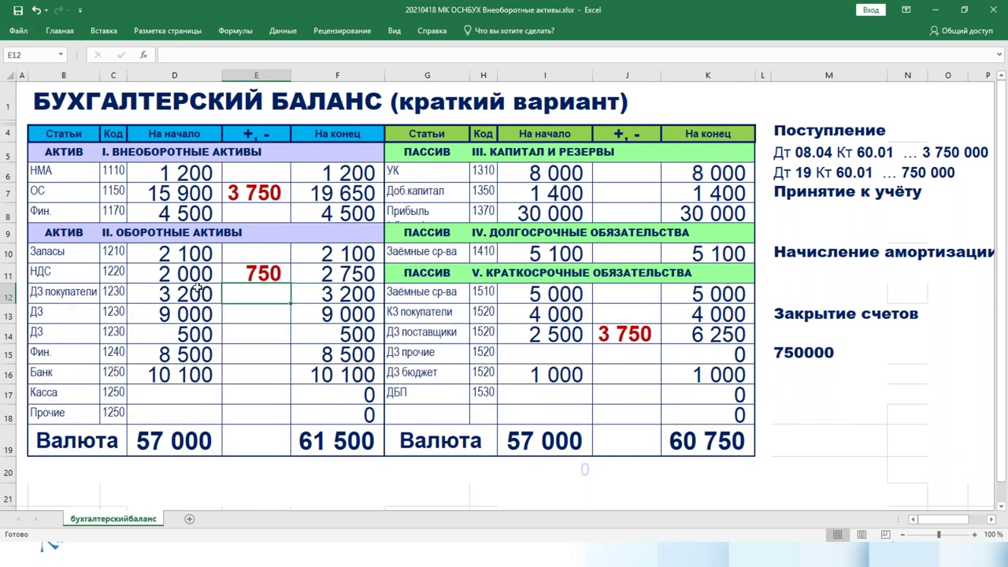
- Change the liability-side "+, -" value for ДЗ поставщики (J14) to the formula =750+3750
double_click(615, 334)
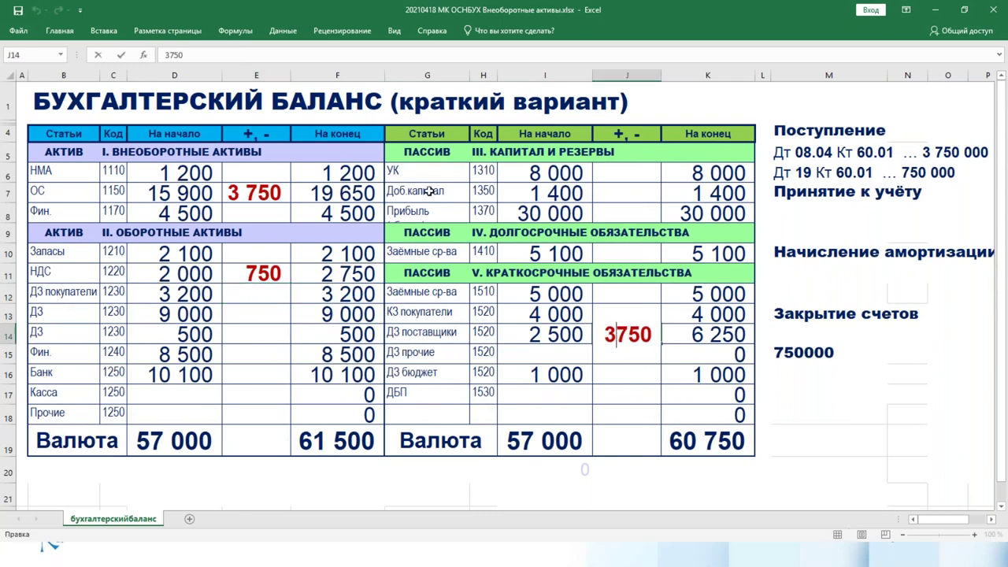
key("Home")
type("=")
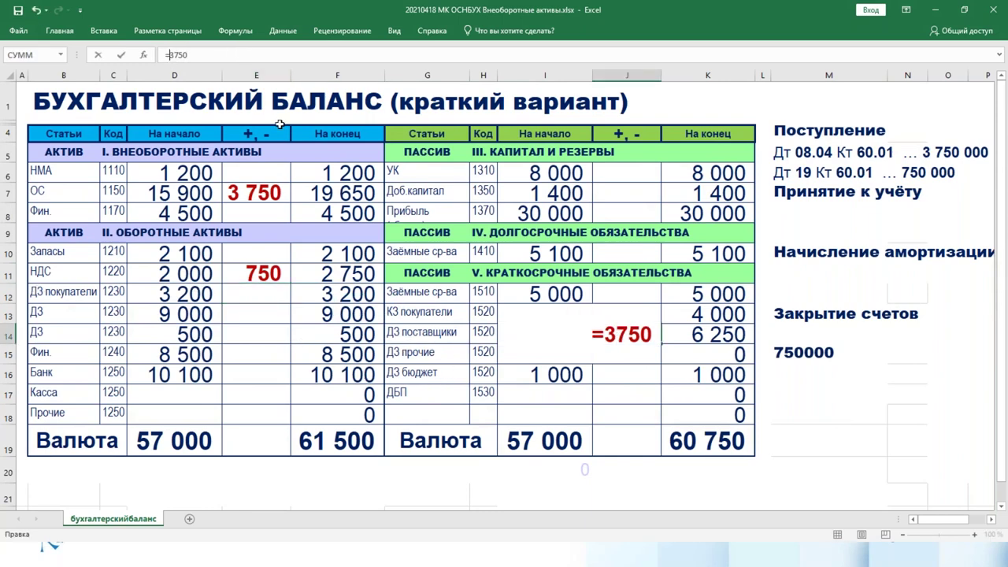
type("750")
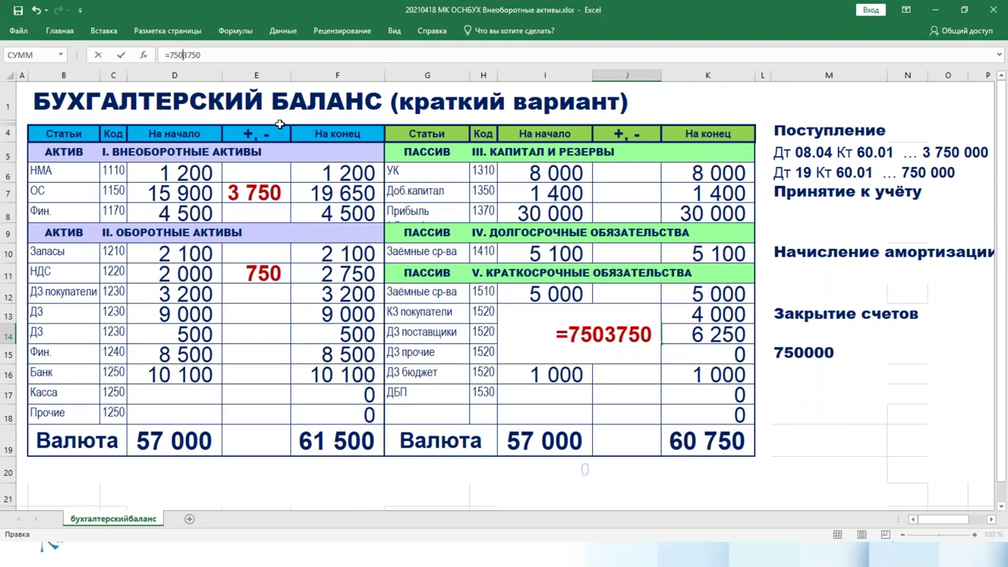
type("+")
key("Return")
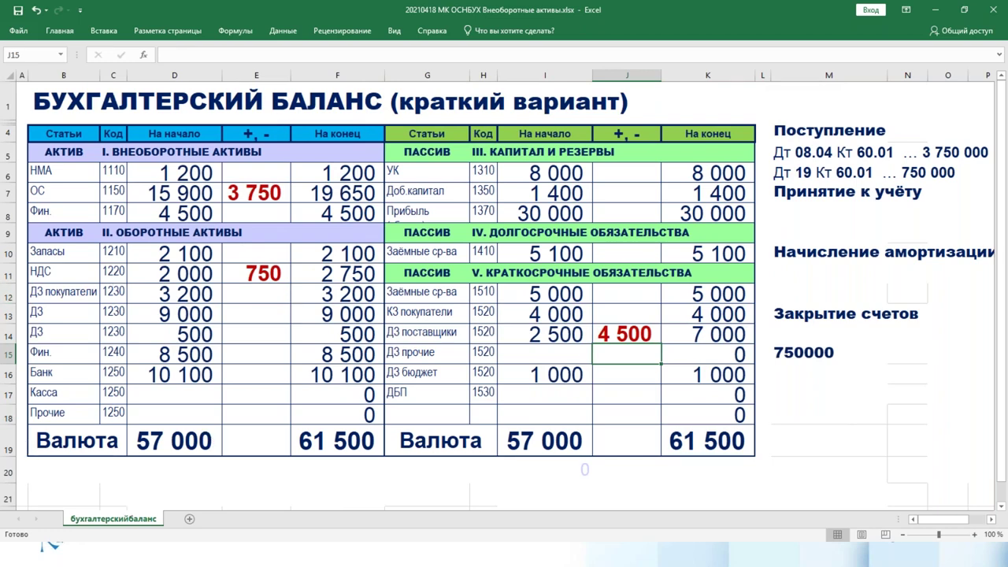
- Move the "Принятие к учёту" heading down one row and copy the Дт 19 Кт 60.01 entry into M7
left_click(784, 193)
left_click_drag(785, 203, 785, 223)
left_click(785, 176)
key("ctrl+c")
left_click(788, 192)
key("ctrl+v")
- Edit the copied entry in M7 to read Дт 60.01 Кт 51 … 4 500 000
double_click(795, 192)
left_click_drag(795, 192, 812, 192)
type("60.01")
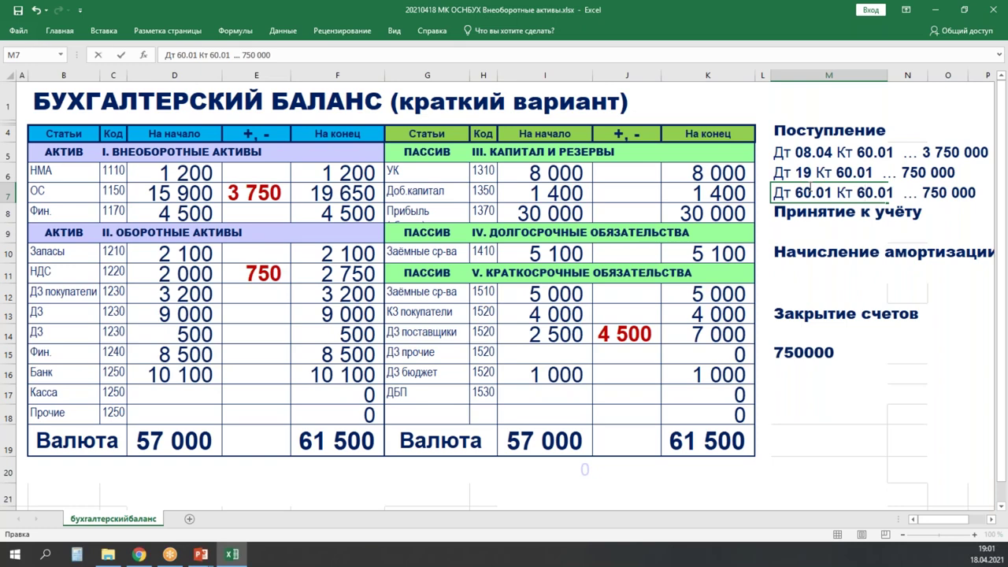
left_click_drag(857, 193, 919, 189)
type("51 … ")
type("4 50")
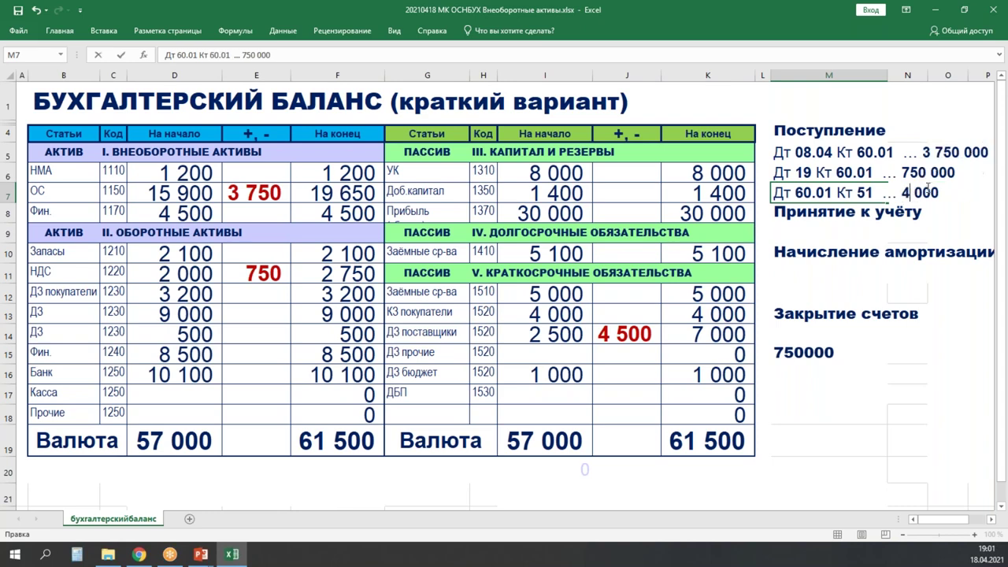
key("Return")
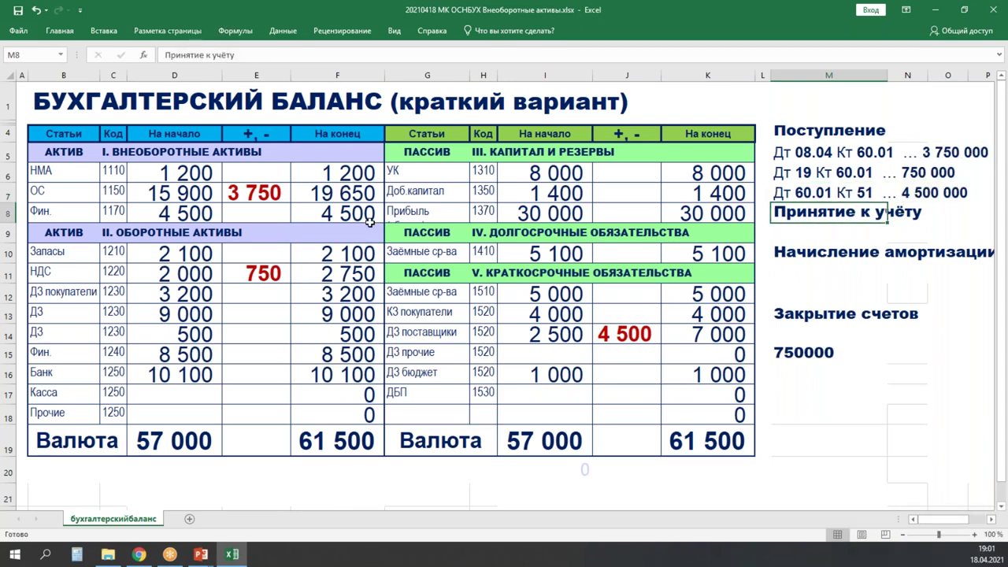
- Enter -4500 in the asset-side "+, -" column for the Банк line (1250)
left_click(235, 370)
type("-")
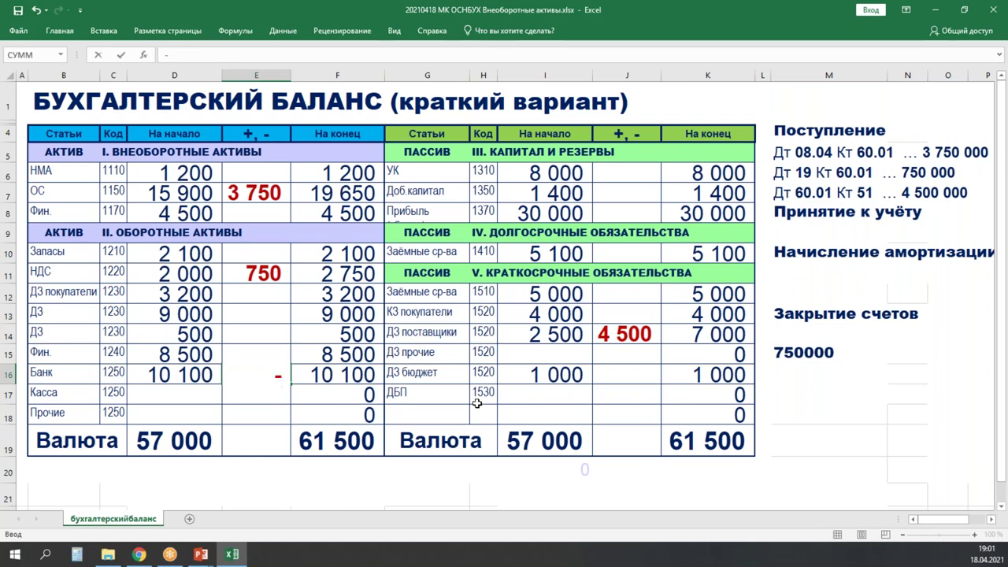
type("4 500")
key("Return")
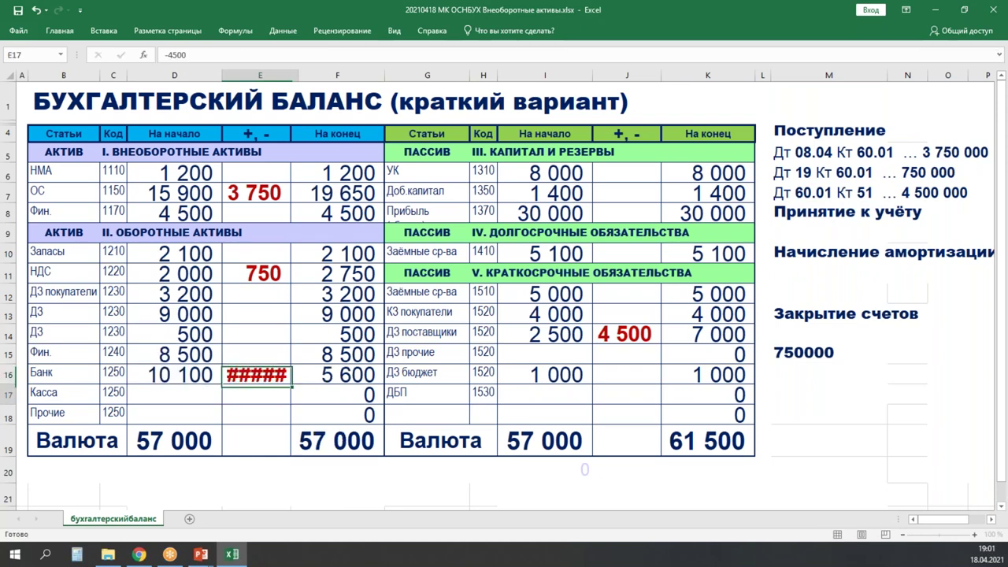
- Extend the ДЗ поставщики formula in J14 to =750+3750-4500
left_click(627, 334)
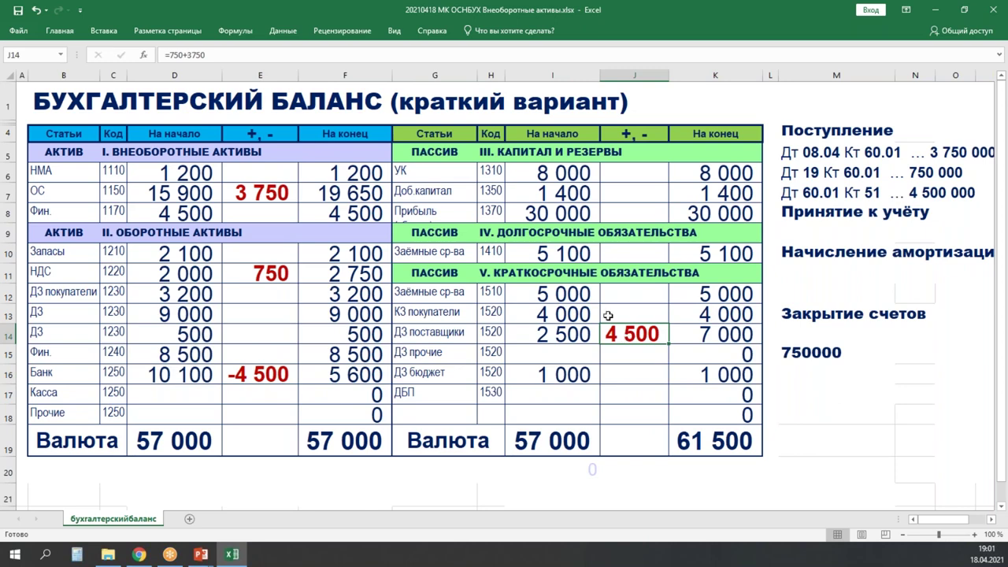
left_click(254, 53)
type("-4500")
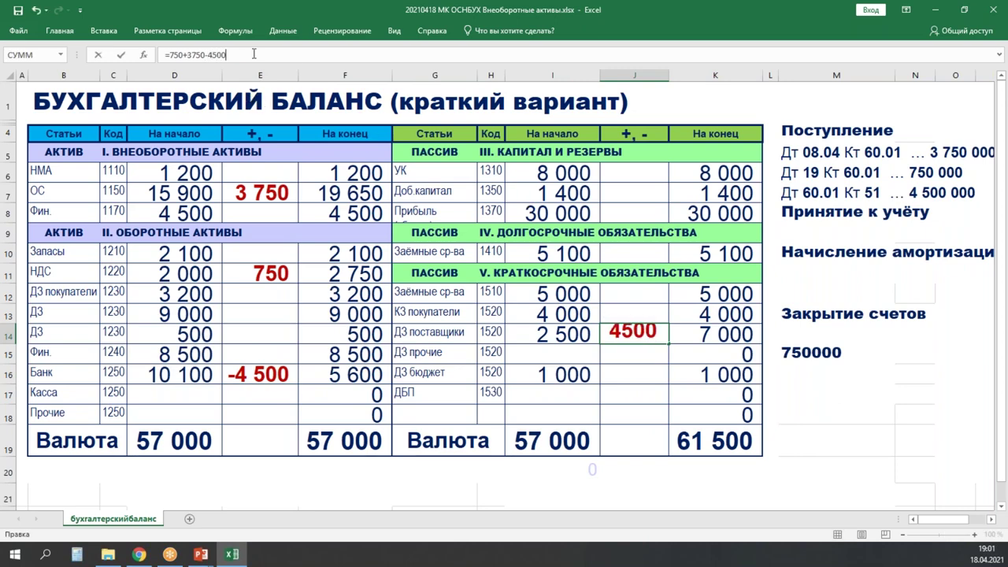
key("Return")
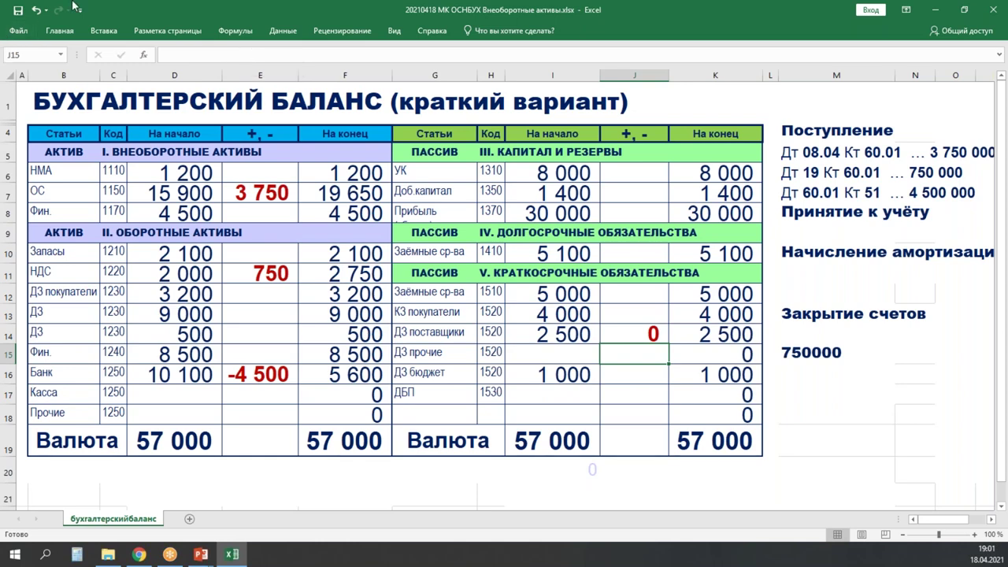
left_click_drag(222, 174, 306, 210)
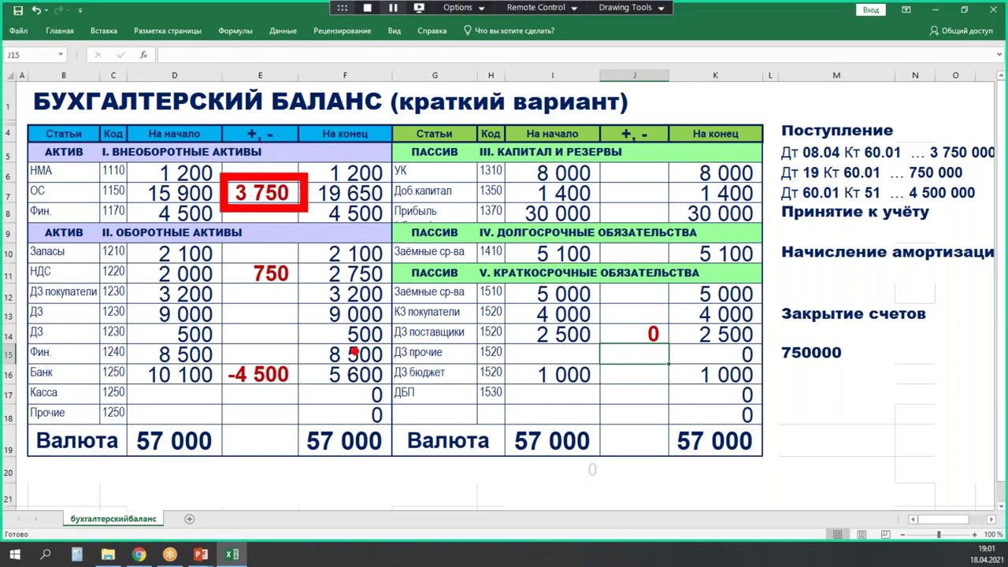
mouse_move(306, 263)
left_mouse_down()
mouse_move(214, 253)
mouse_move(320, 294)
mouse_move(326, 267)
left_mouse_up()
key("alt+s")
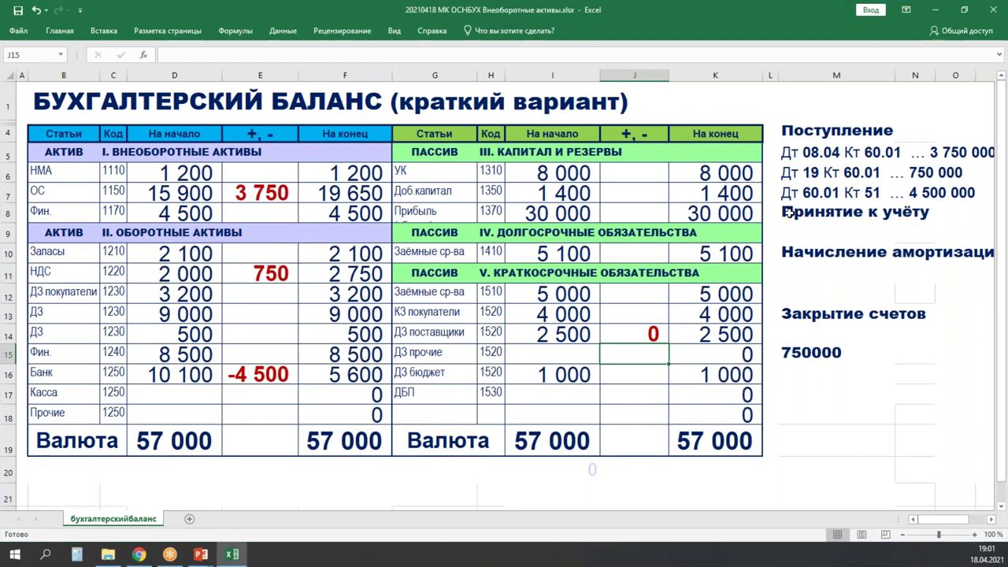
- Move the block starting at "Принятие к учёту" down one row and copy the Дт 60.01 Кт 51 entry into M8
left_click_drag(787, 212, 815, 388)
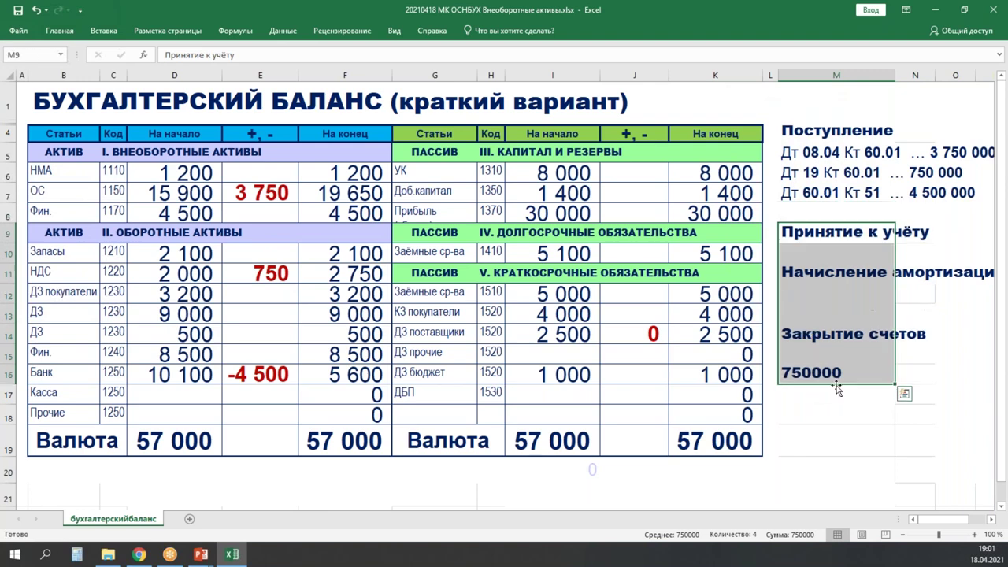
left_click(788, 200)
key("ctrl+c")
left_click(794, 212)
key("ctrl+v")
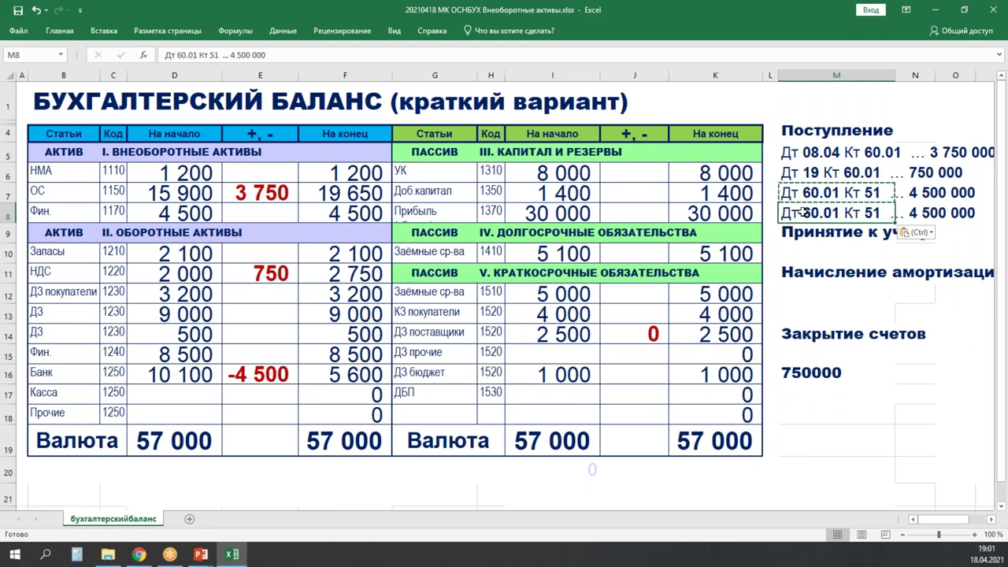
- Change the accounts in the copied M8 entry to Дт 68.02 Кт 19
double_click(794, 212)
left_click_drag(803, 212, 840, 213)
type("19")
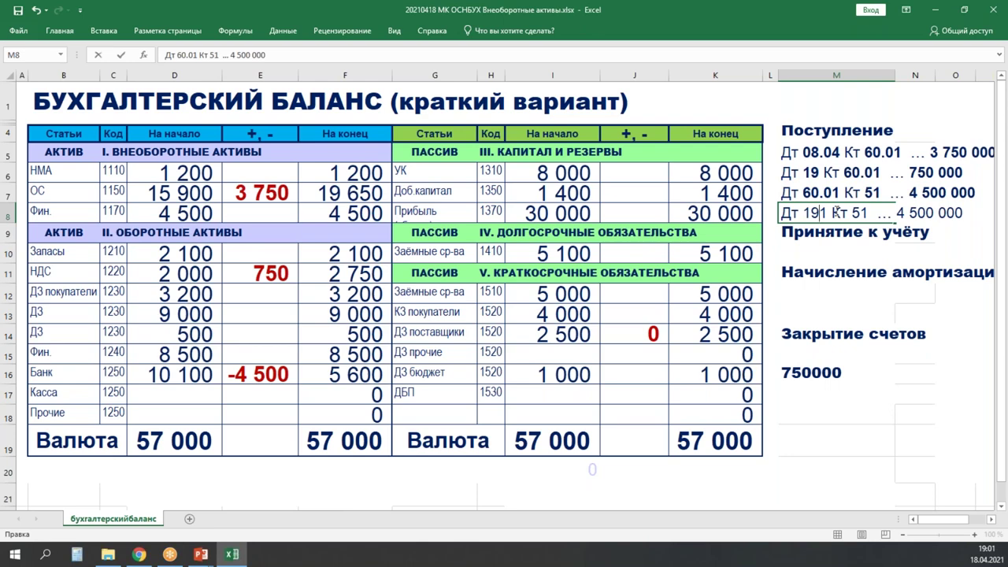
key("BackSpace")
key("BackSpace")
key("Delete")
key("Delete")
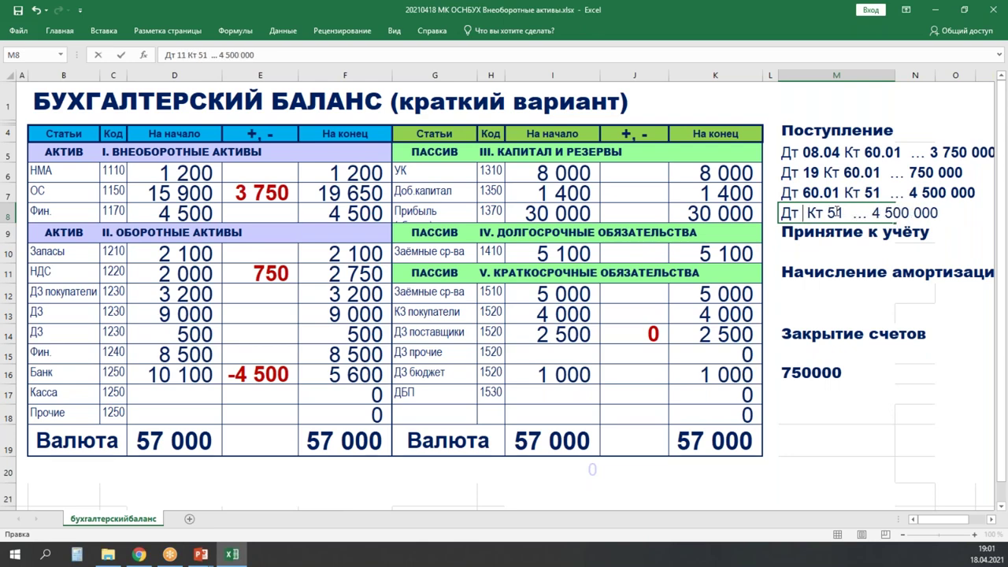
type("68.02")
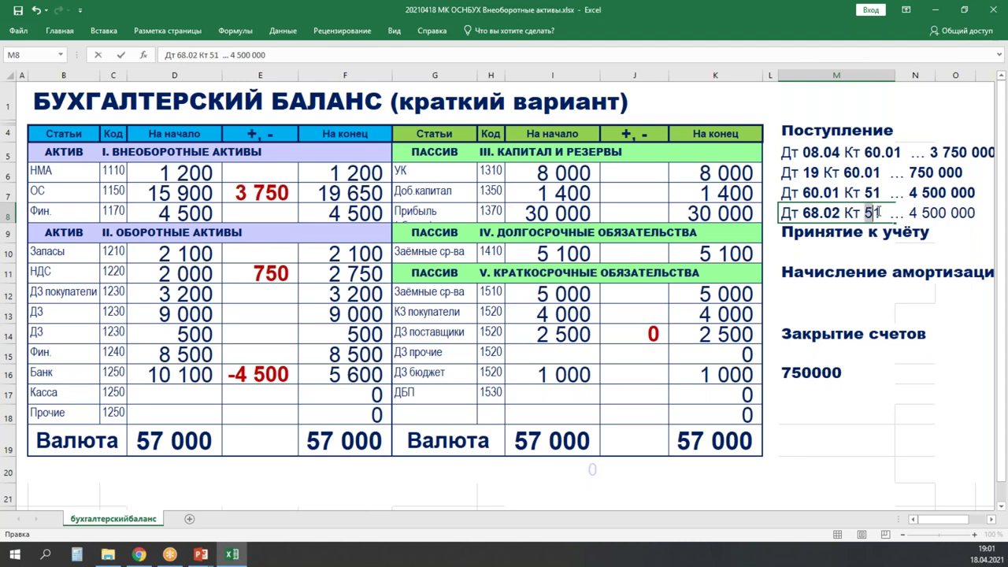
left_click_drag(865, 212, 882, 212)
type("19")
key("Return")
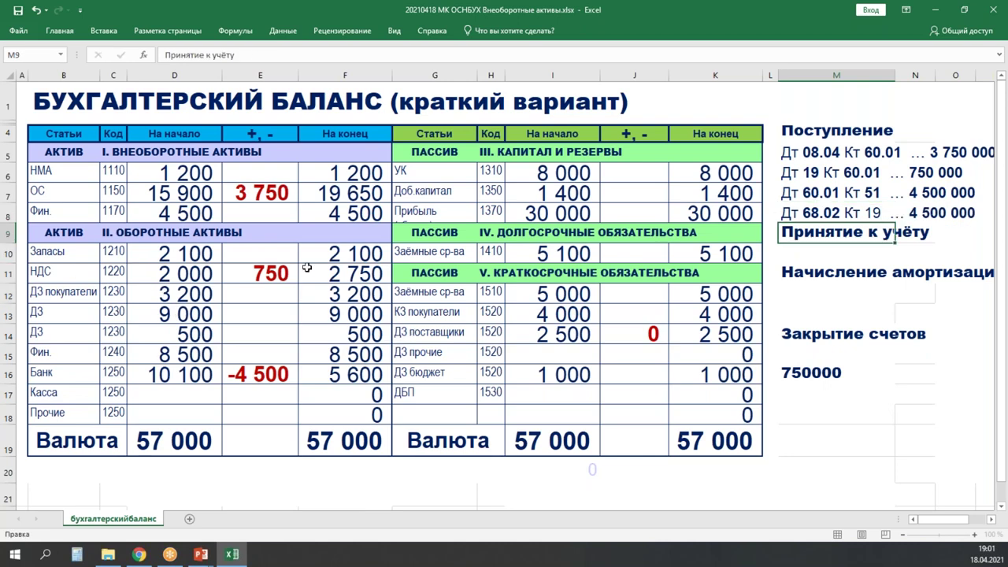
- Make account 19 bold in the M8 entry and set the entry's amount to 750 000
double_click(866, 213)
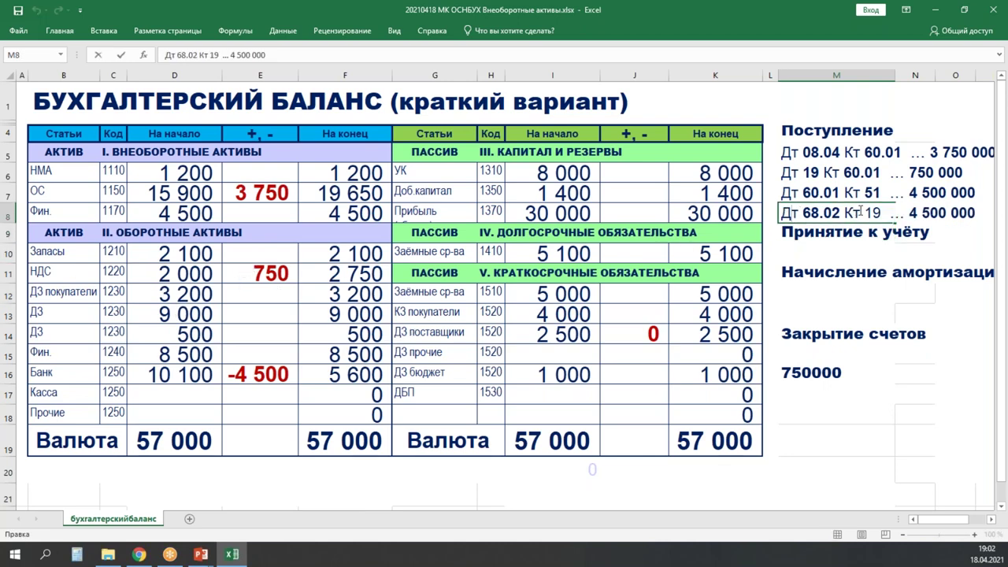
left_click_drag(866, 213, 995, 212)
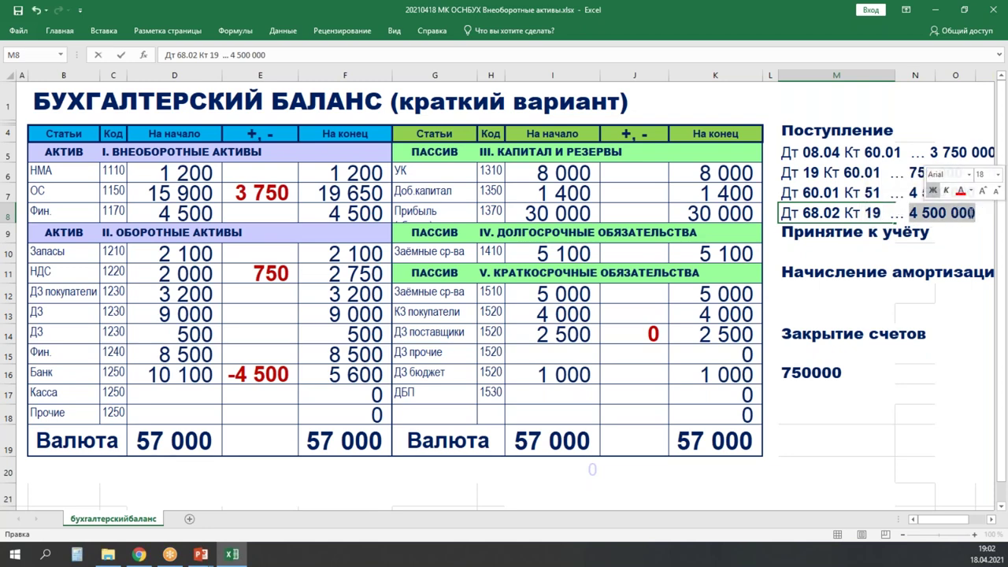
type("750 000")
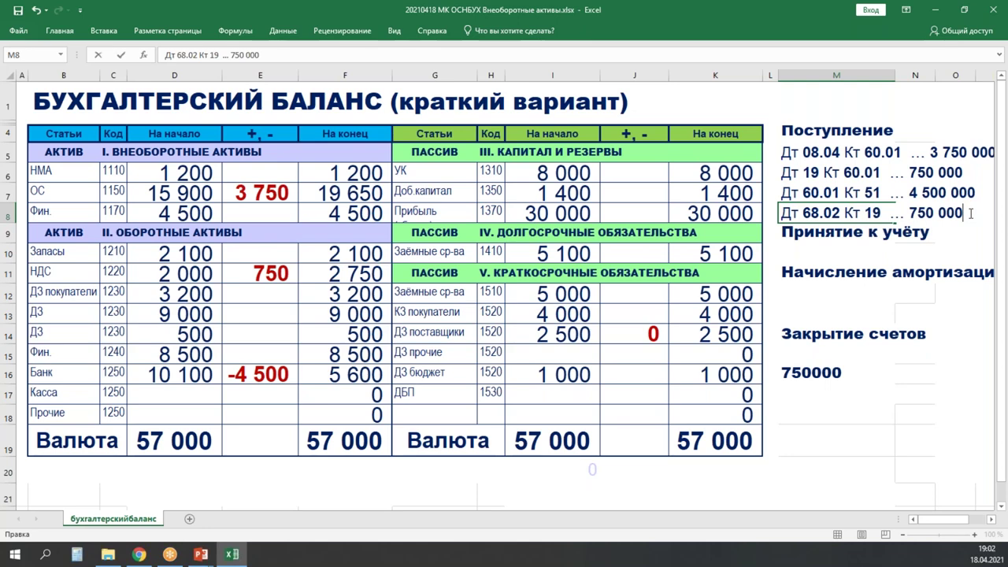
key("Return")
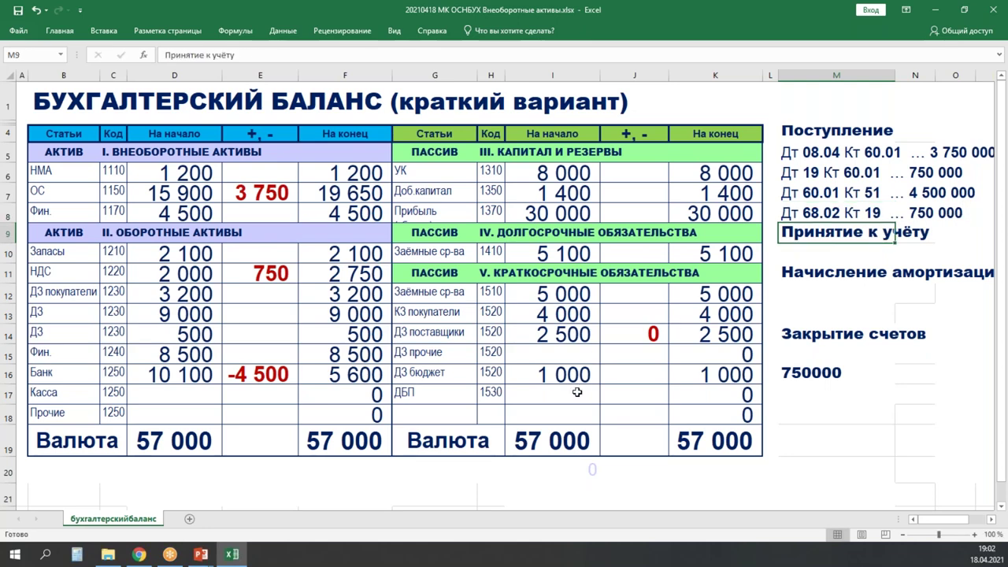
- Change the asset-side "+, -" value for the НДС line (1220) to the formula =750-750
left_click(248, 270)
left_click(165, 56)
type("=750-750")
key("Return")
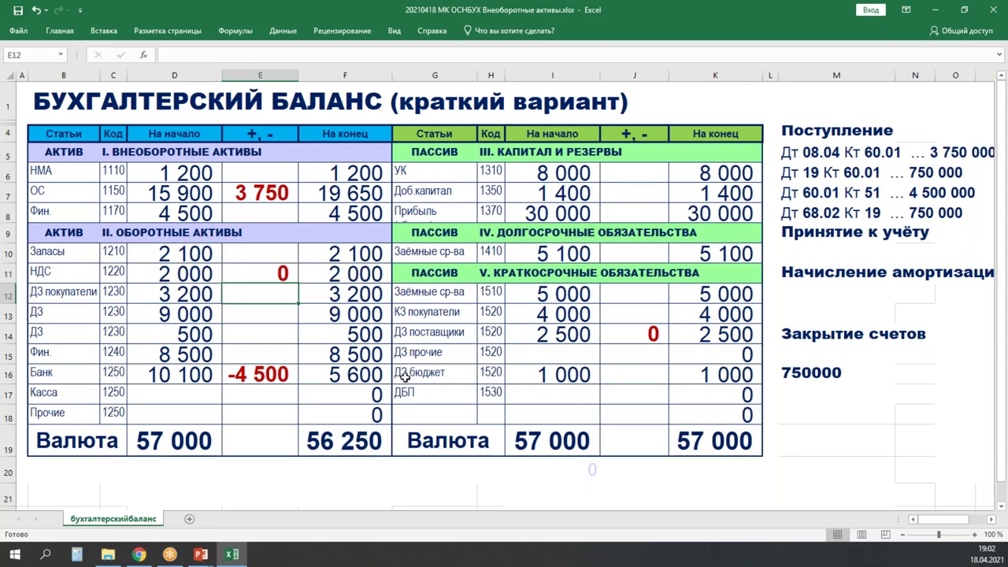
- Enter -750 in the liability-side "+, -" column for the ДЗ бюджет line (1520)
left_click(619, 374)
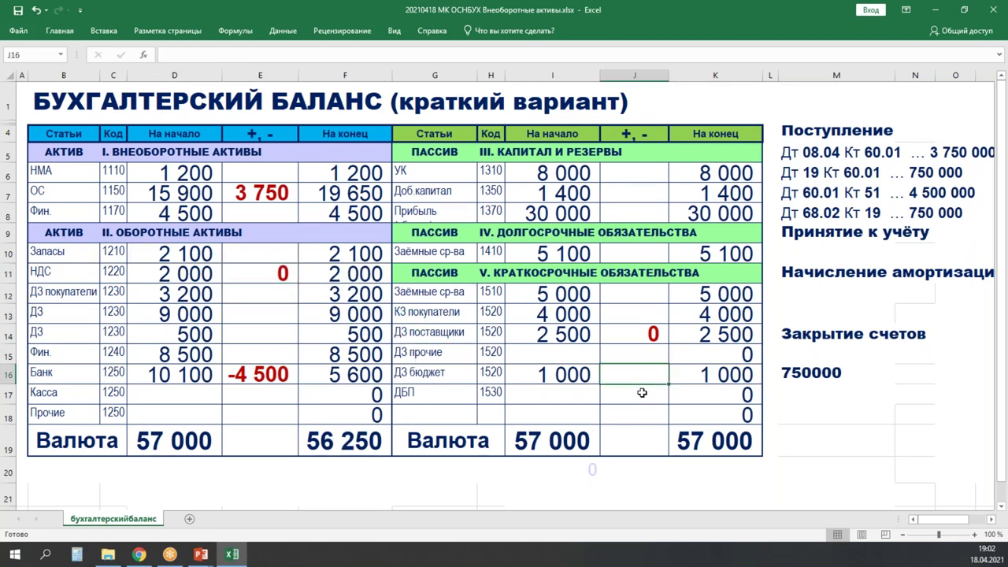
type("-")
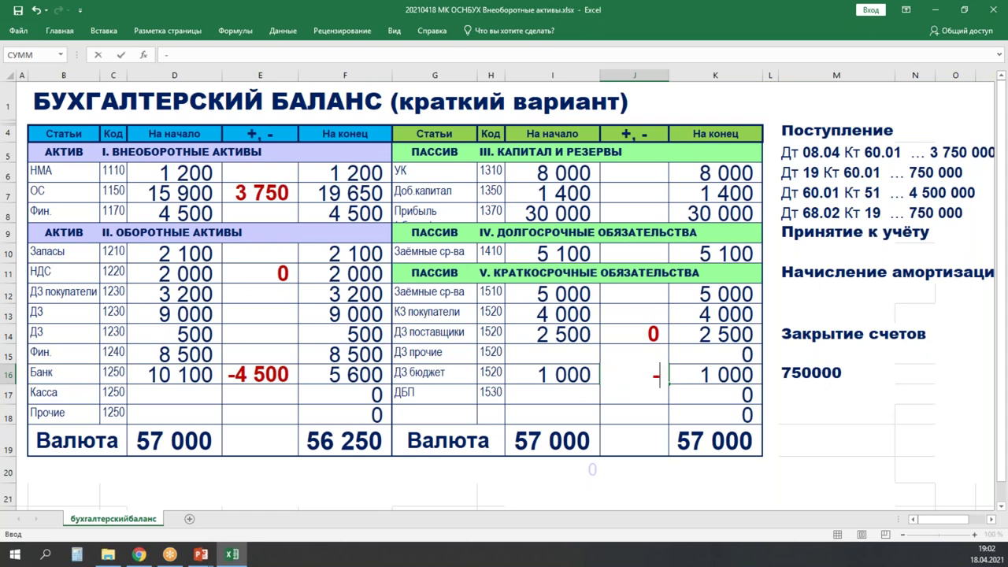
type("750")
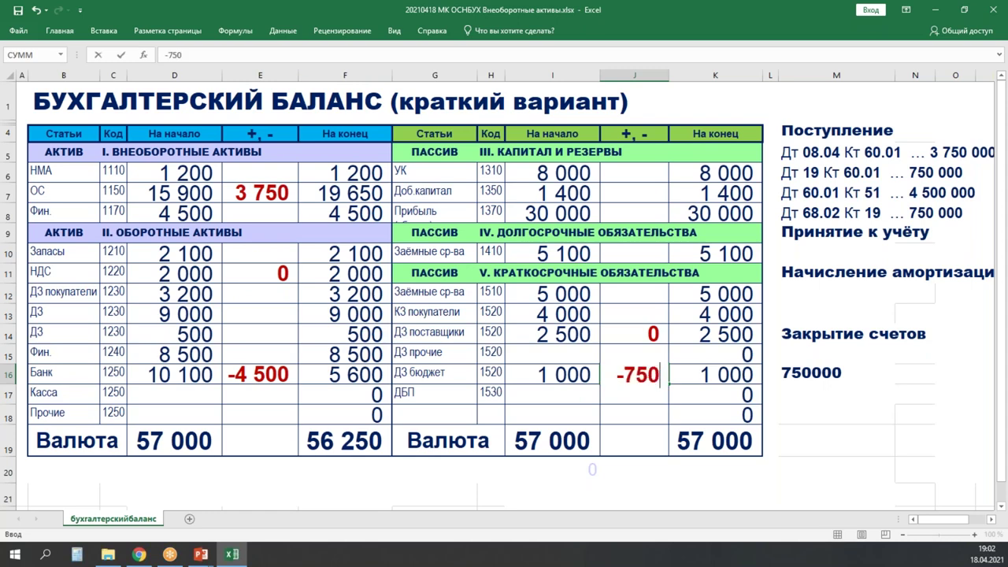
key("Return")
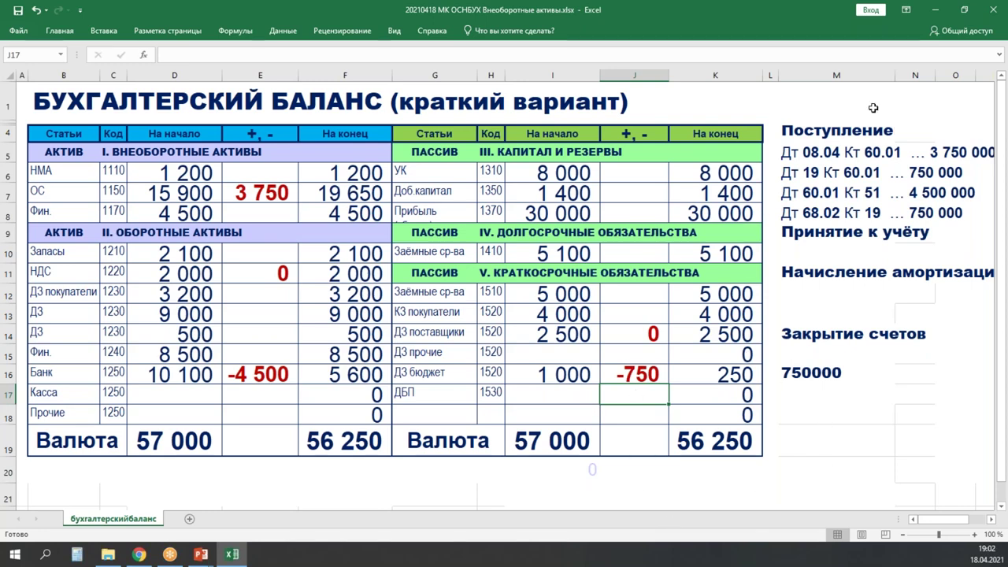
mouse_move(772, 135)
left_mouse_down()
mouse_move(790, 166)
mouse_move(849, 168)
left_mouse_up()
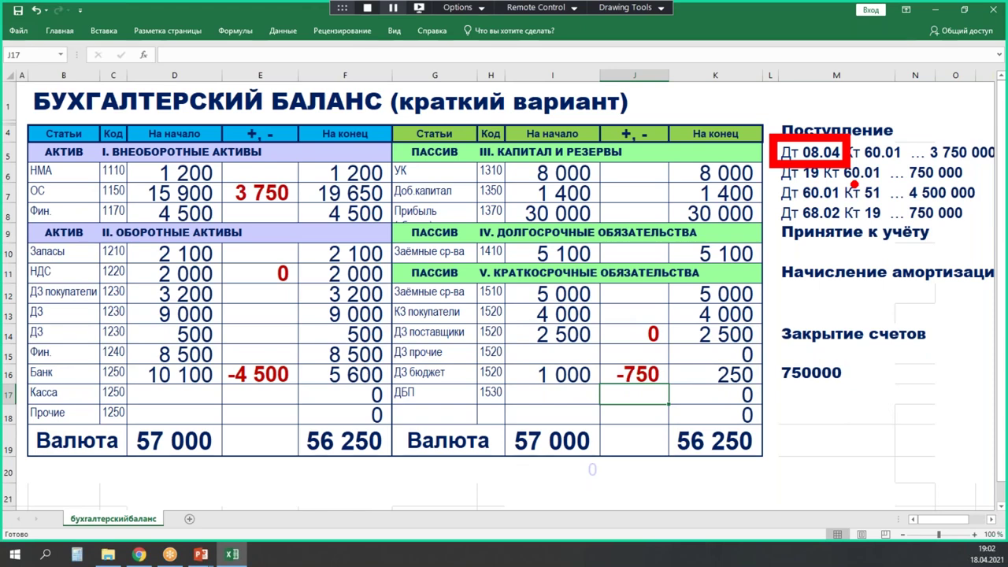
mouse_move(945, 120)
left_mouse_down()
mouse_move(944, 139)
mouse_move(937, 129)
left_mouse_up()
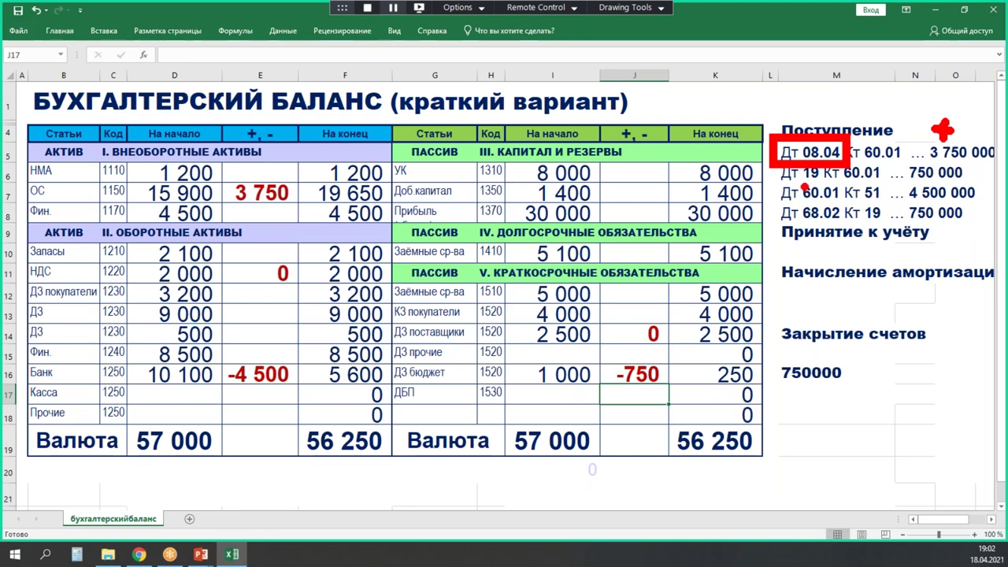
mouse_move(225, 179)
left_mouse_down()
mouse_move(224, 205)
mouse_move(234, 192)
left_mouse_up()
left_click_drag(220, 206, 295, 207)
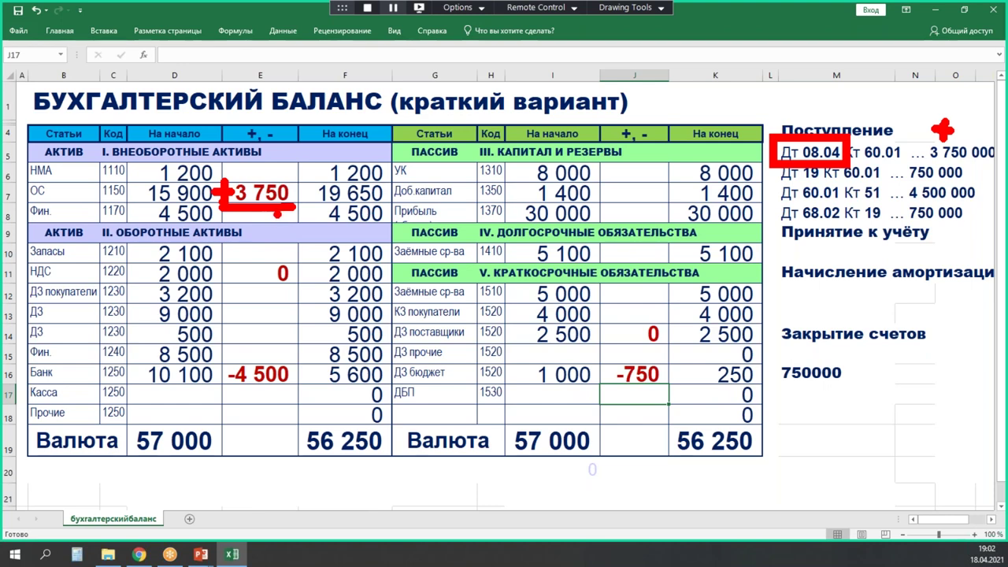
key("Escape")
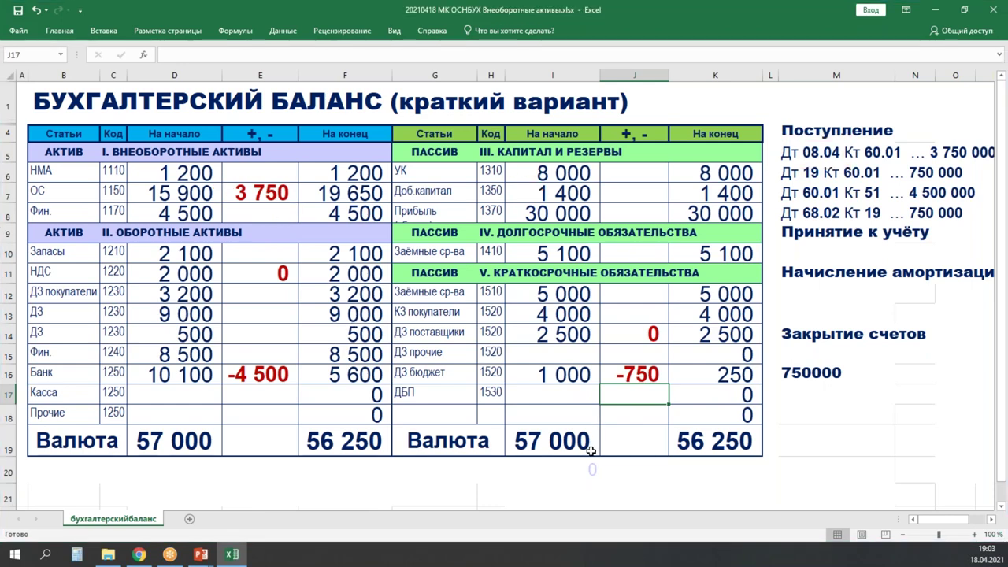
- Enter the acceptance entry "Дт 01.01 Кт 08.04 ... 3 750 000" in M10 under the Принятие к учёту heading
left_click(785, 254)
type("Дт ")
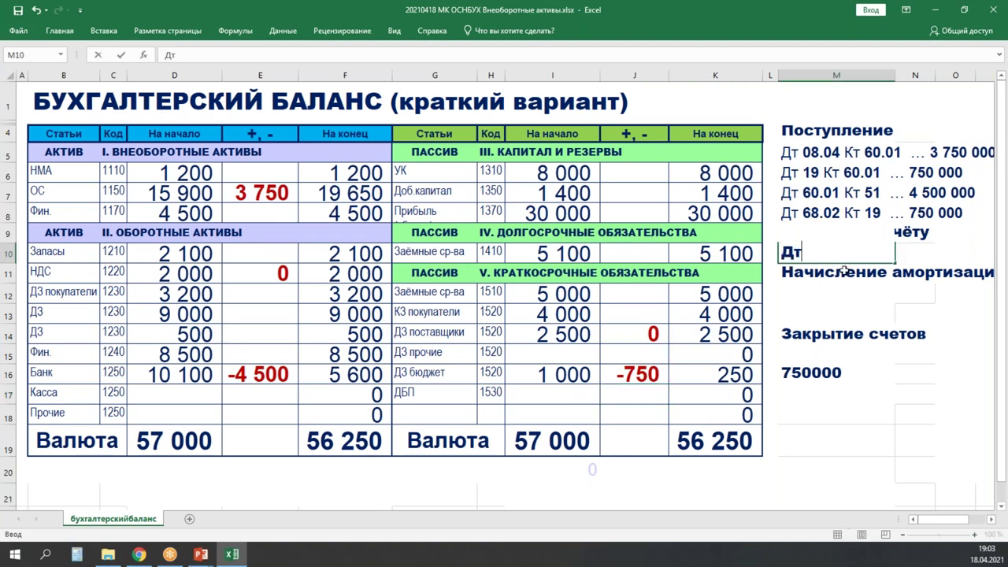
type("01")
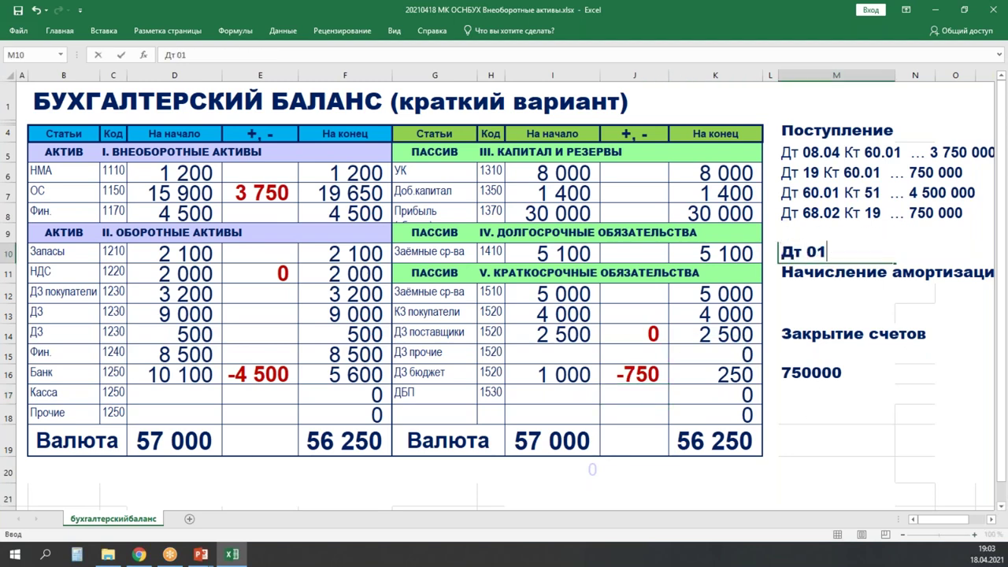
type(".01 Кт 08.04")
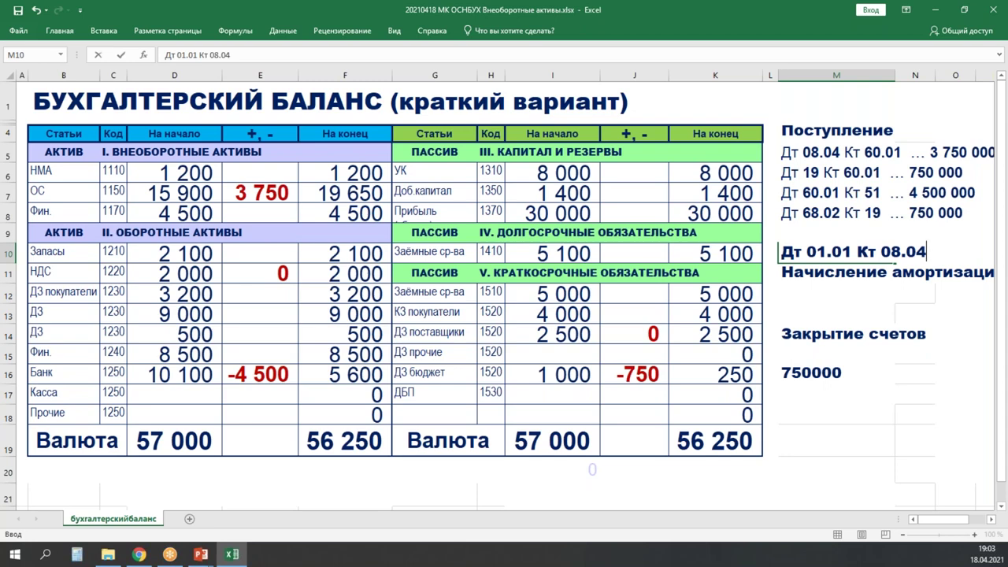
type(" ... 37")
key("BackSpace")
type("750000")
key("Return")
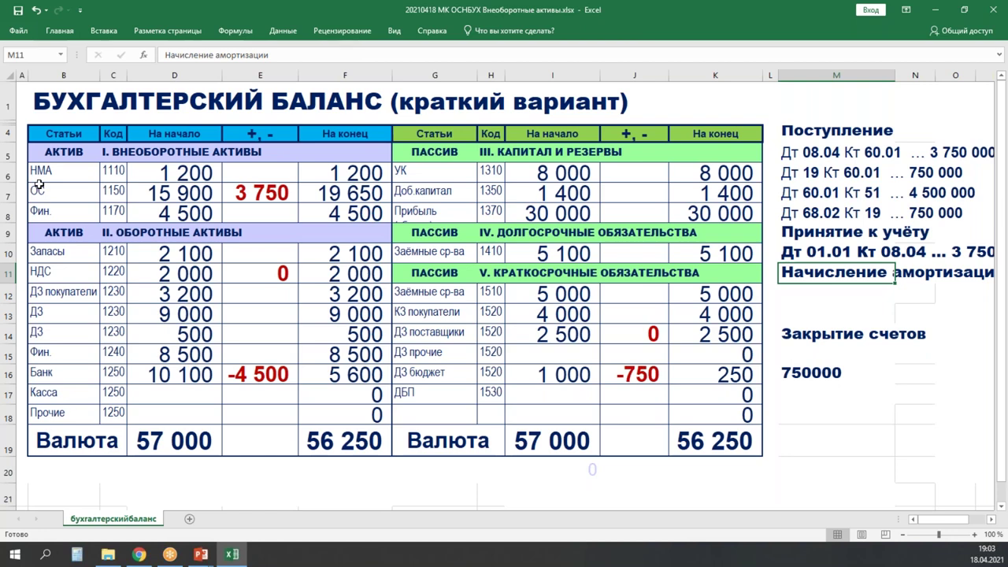
- Change the asset-side "+, -" value for the ОС line (1150) to the formula =3750+3750-3750
mouse_move(15, 173)
left_mouse_down()
mouse_move(222, 210)
mouse_move(306, 212)
left_mouse_up()
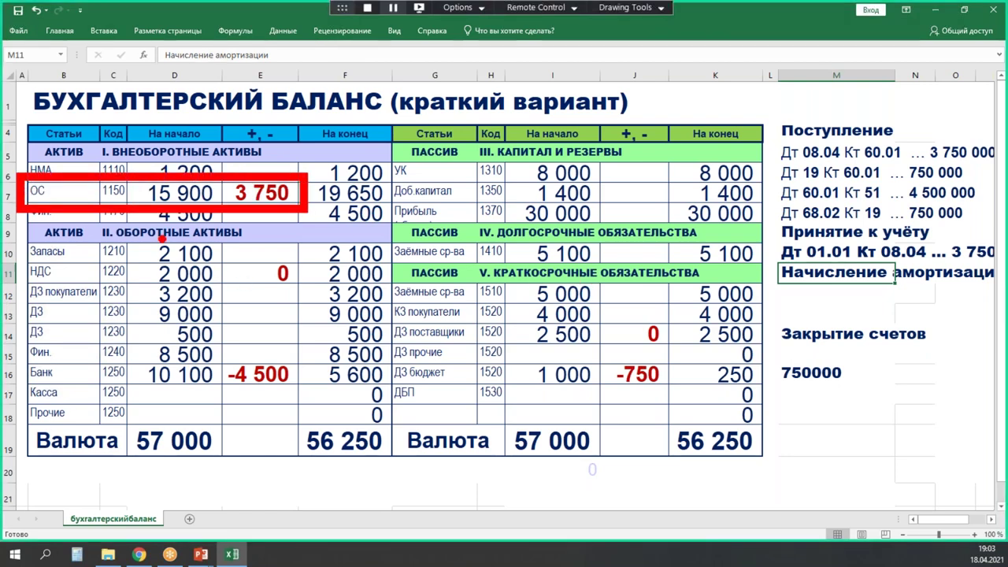
key("Escape")
left_click(259, 194)
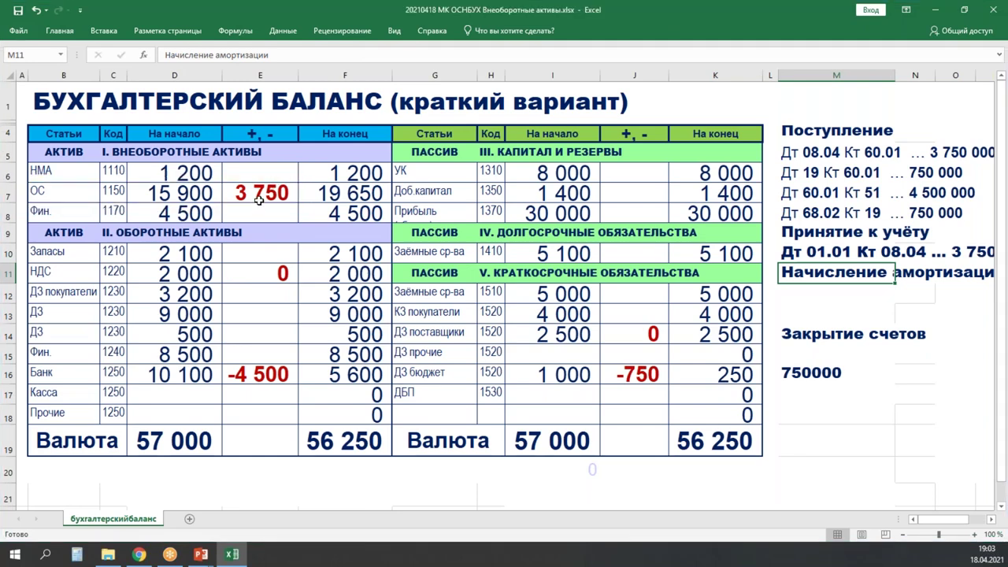
left_click(165, 55)
type("=")
left_click(263, 55)
type("+3750")
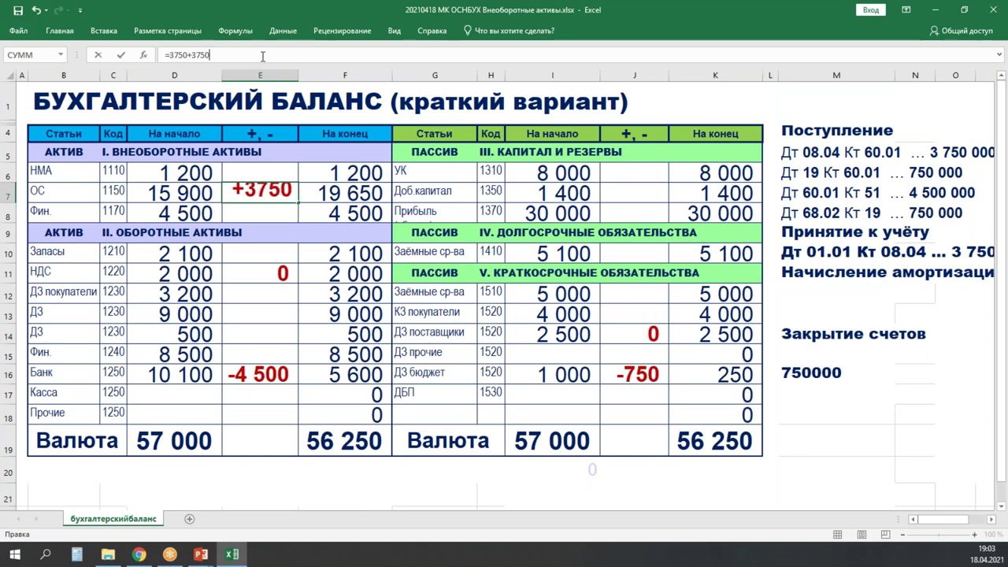
type("-37")
type("50")
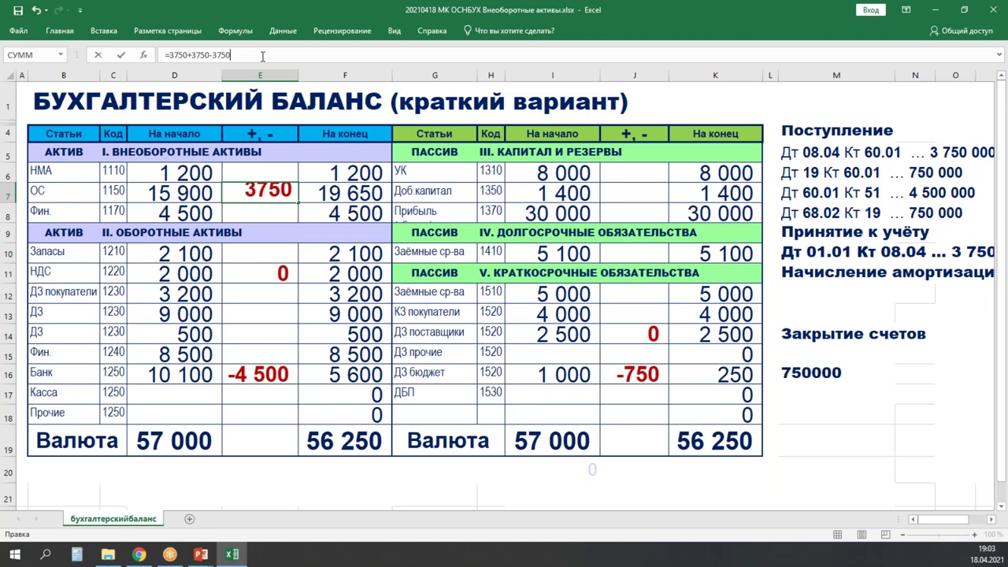
key("Return")
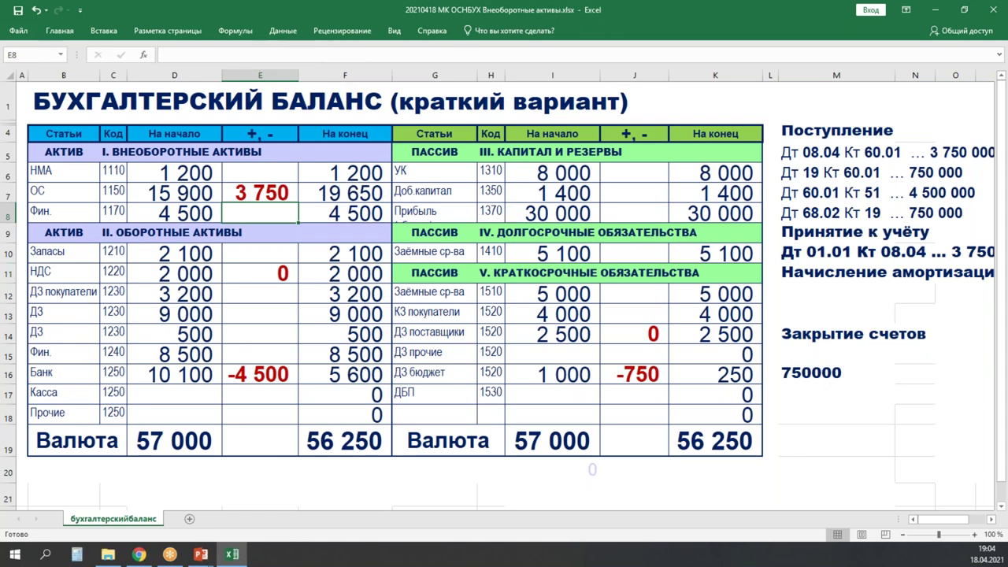
- Mark the current assets block and the change cells for Запасы, Прибыль and ОС with red annotations, and clear the marks
mouse_move(47, 276)
left_mouse_down()
mouse_move(347, 422)
mouse_move(337, 418)
left_mouse_up()
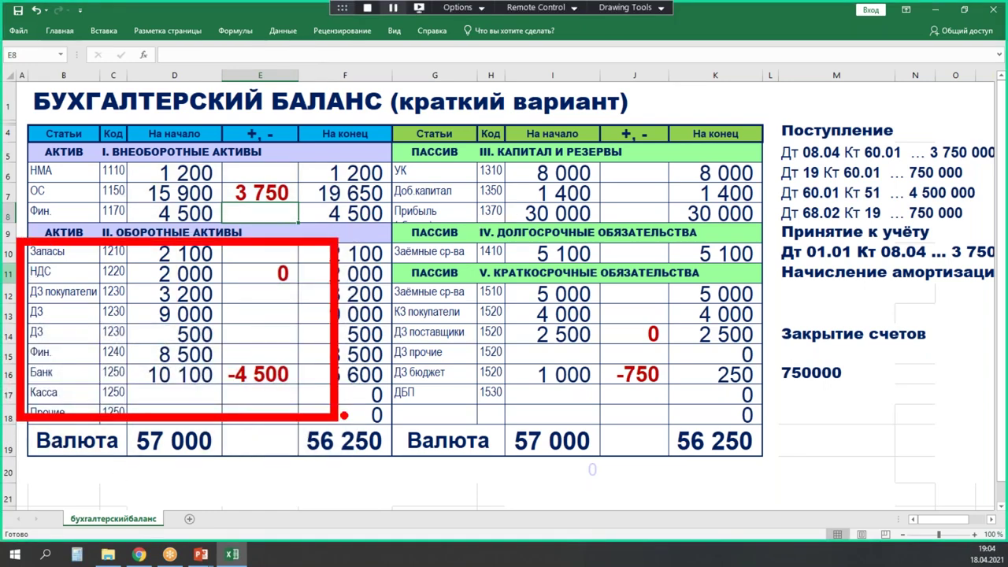
left_click_drag(230, 256, 289, 254)
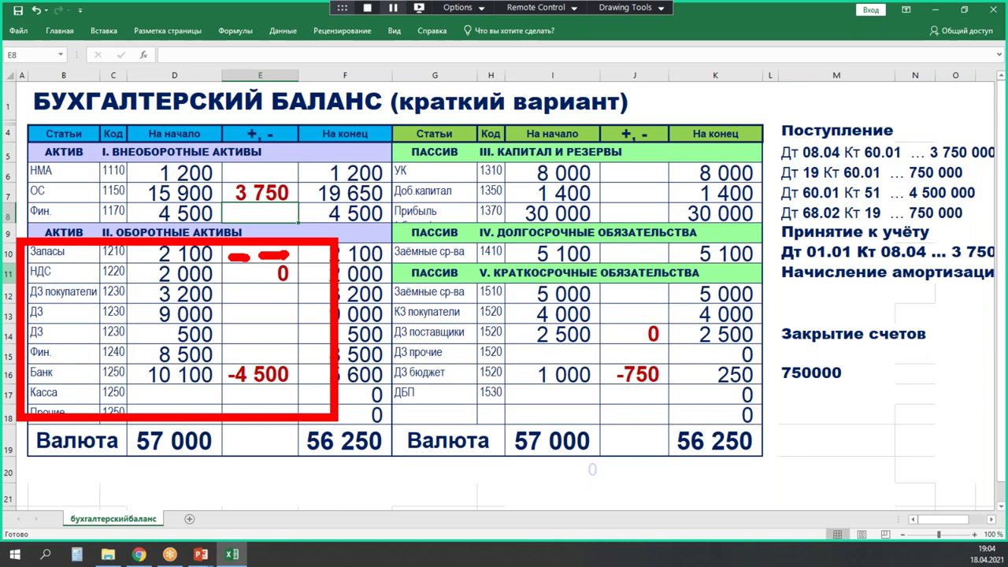
left_click_drag(605, 215, 626, 213)
mouse_move(296, 183)
left_mouse_down()
mouse_move(230, 172)
mouse_move(238, 211)
mouse_move(291, 195)
mouse_move(293, 184)
left_mouse_up()
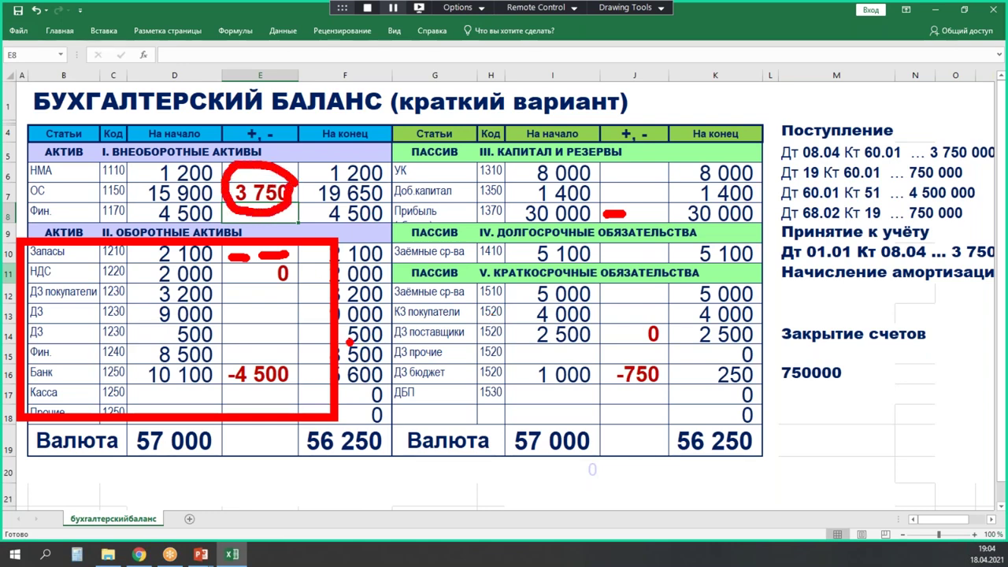
key("Escape")
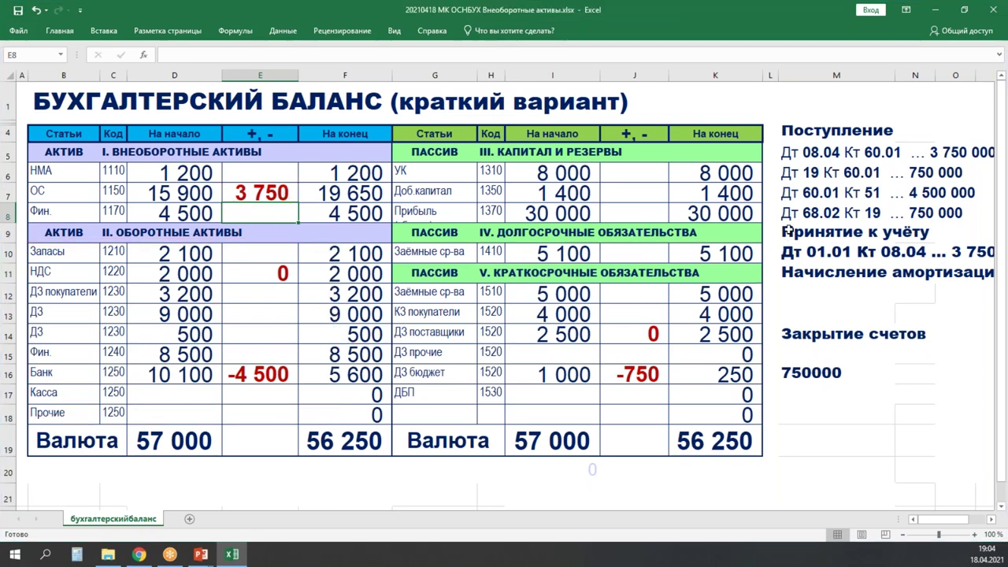
- Copy the M8 entry with its formatting into M12:M13 under Начисление амортизации and clear the pasted contents
left_click(789, 215)
key("ctrl+c")
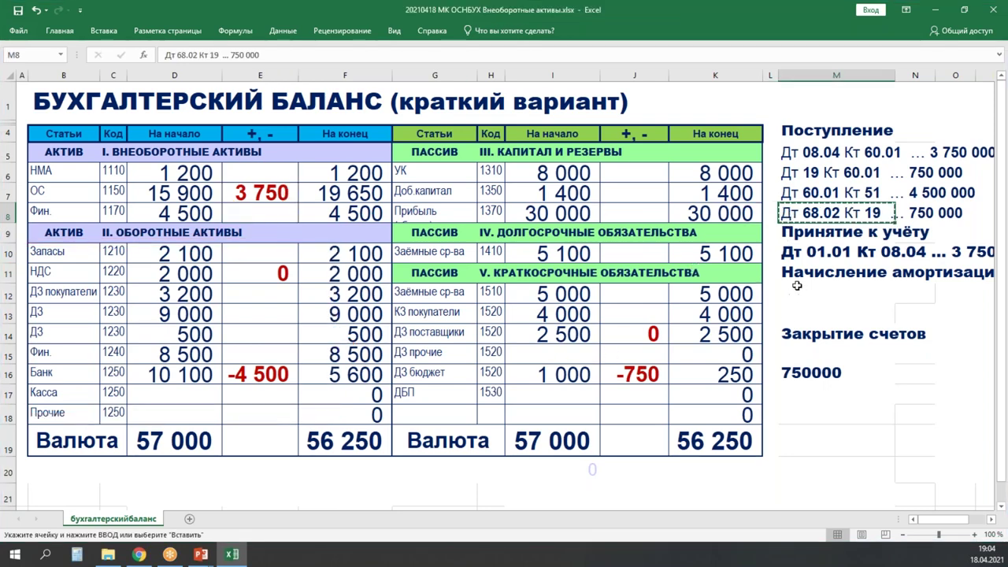
left_click_drag(794, 291, 797, 314)
key("ctrl+v")
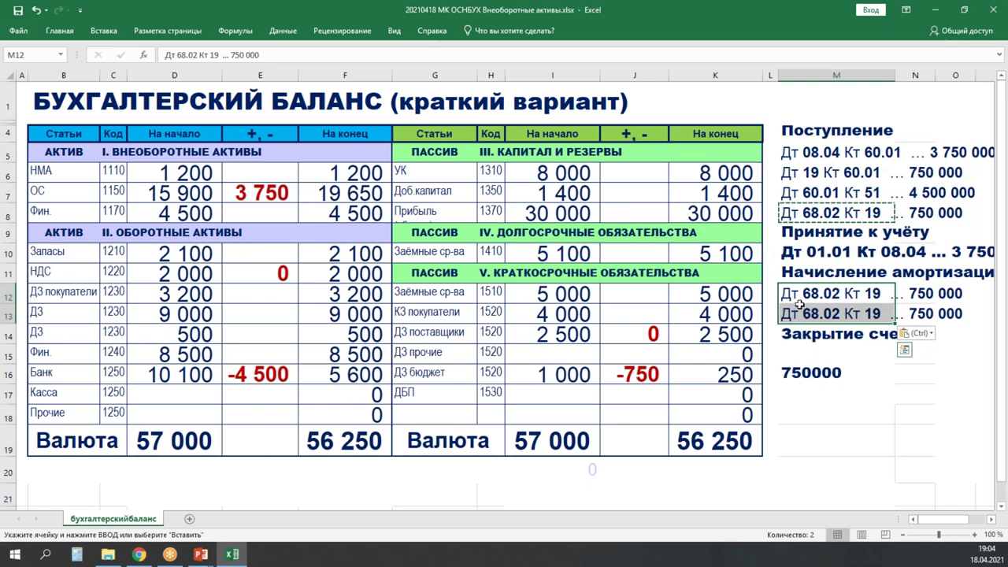
left_click_drag(797, 293, 798, 314)
key("Delete")
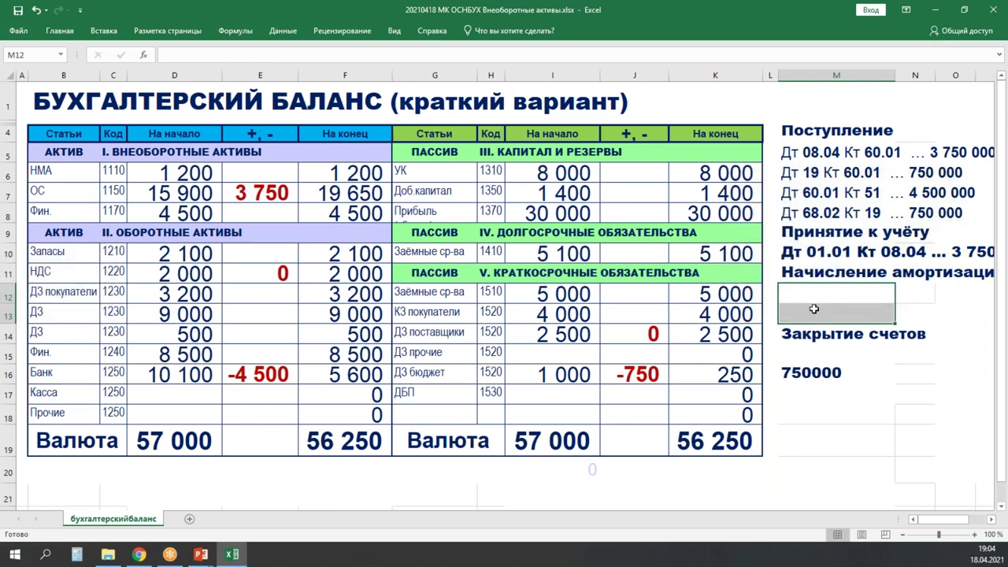
- Enter the depreciation entry "Дт 20 Кт 02 ... 45 000" in M12 under the Начисление амортизации heading
left_click(800, 294)
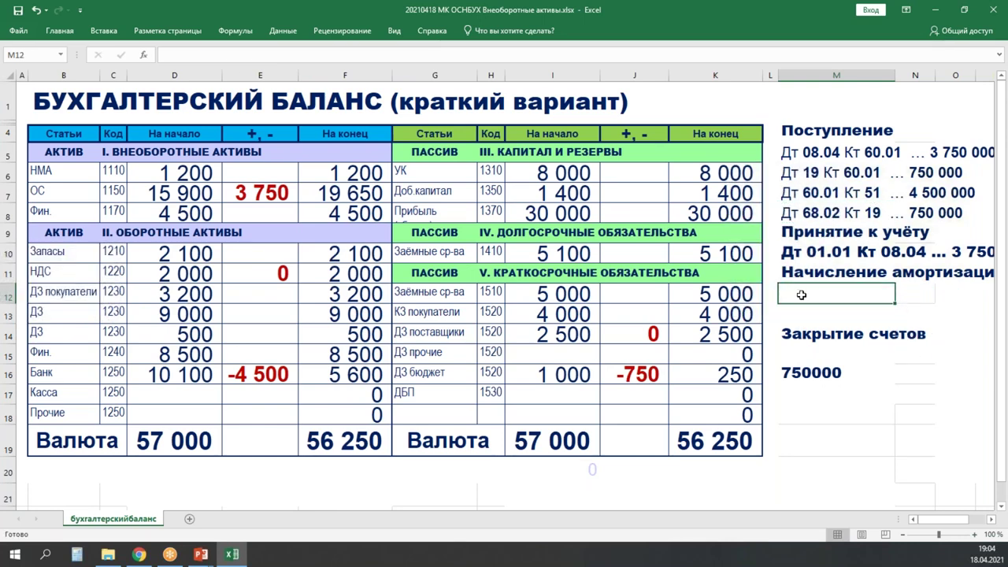
type("Дт ")
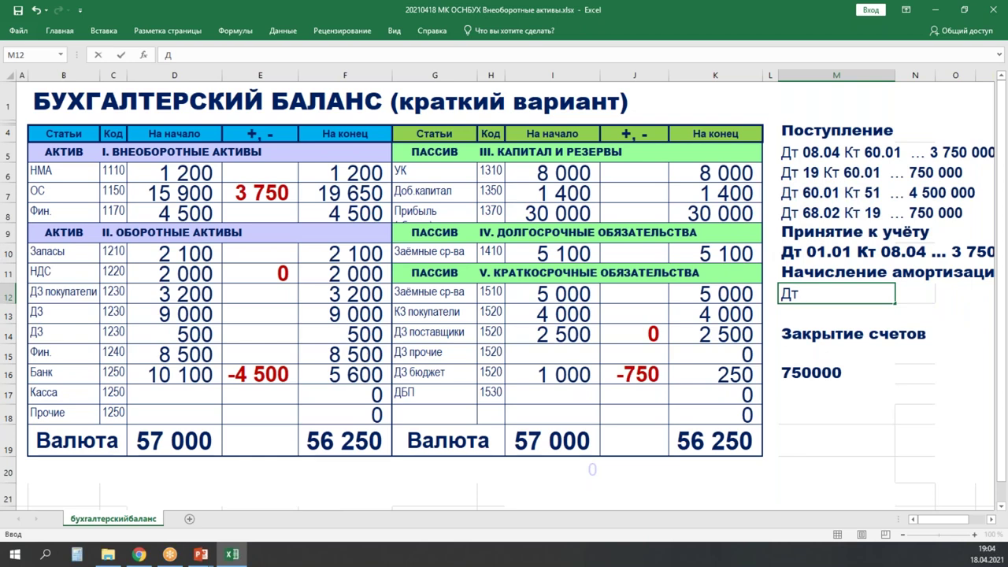
type("20 Кт 20")
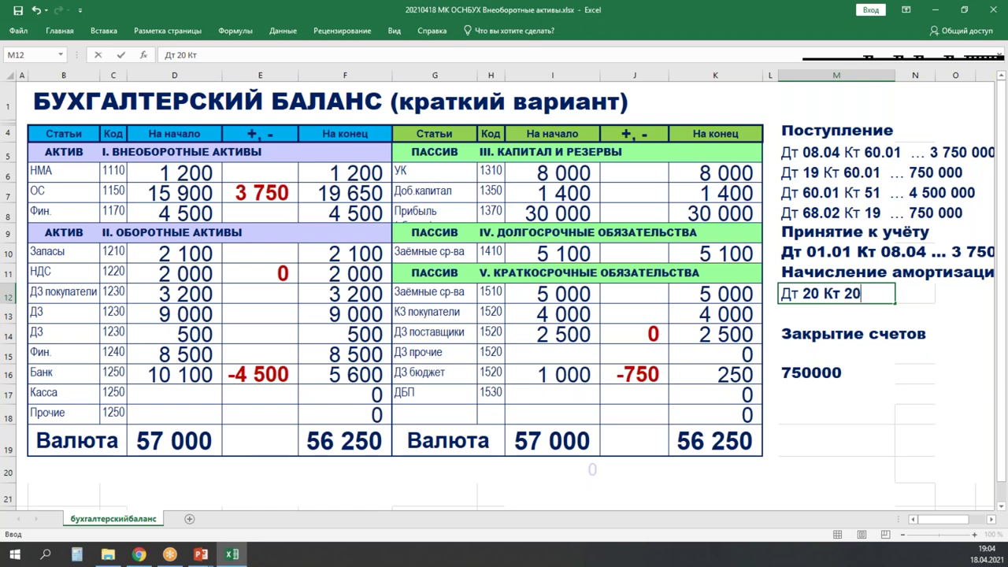
key("BackSpace")
key("BackSpace")
type("02 ...")
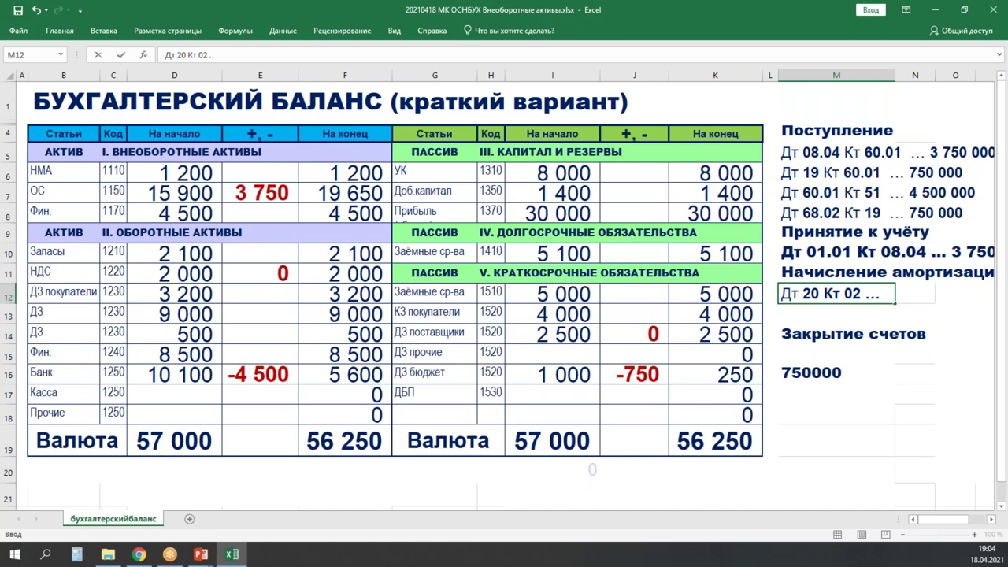
type("4 500")
key("BackSpace")
key("BackSpace")
key("BackSpace")
key("BackSpace")
key("BackSpace")
type("45 000")
key("Return")
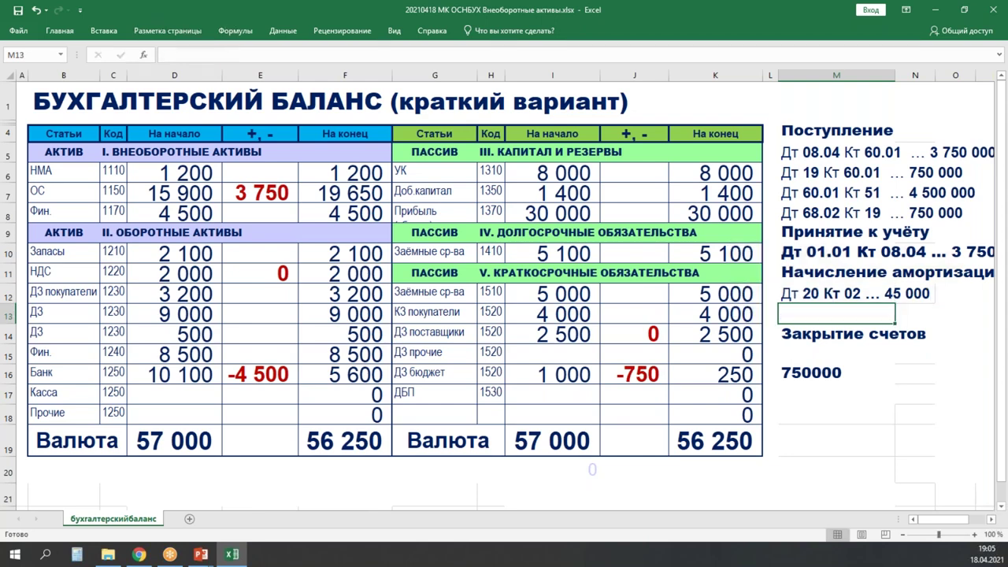
- Switch to the PowerPoint slide show, go back to the depreciation example on slide 13 and reveal the residual value formula
key("alt+Tab")
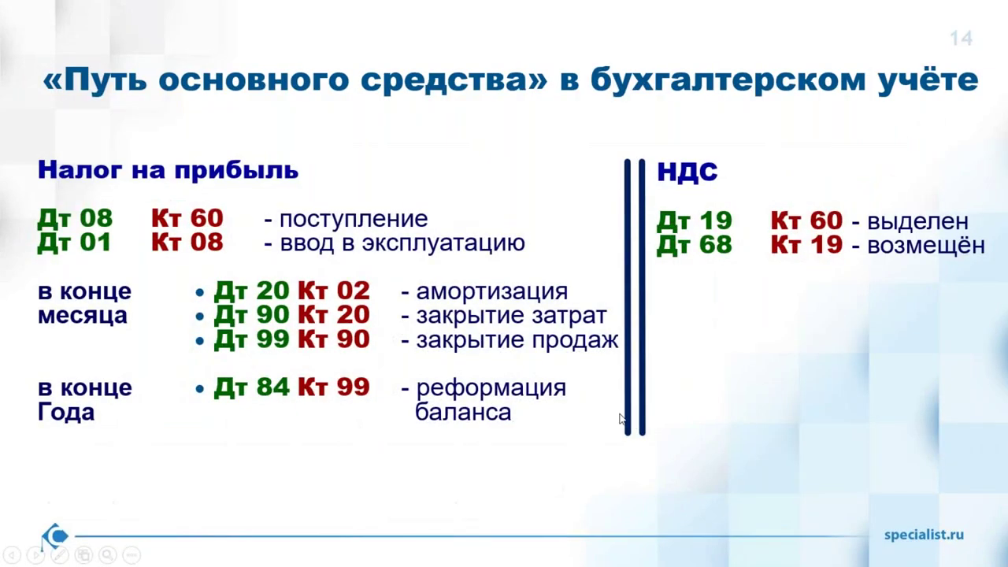
left_click(622, 418)
key("Left")
key("Left")
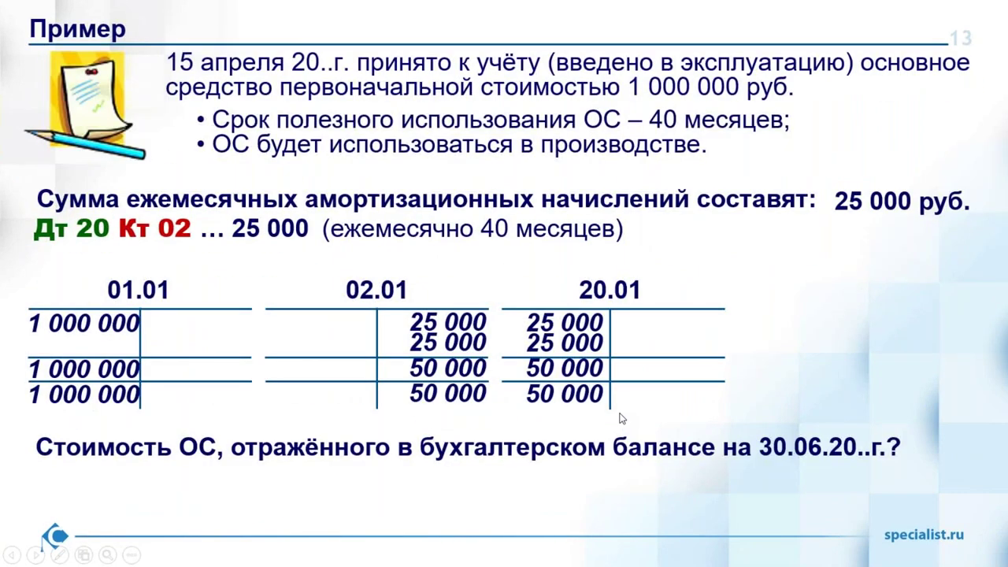
left_click(622, 418)
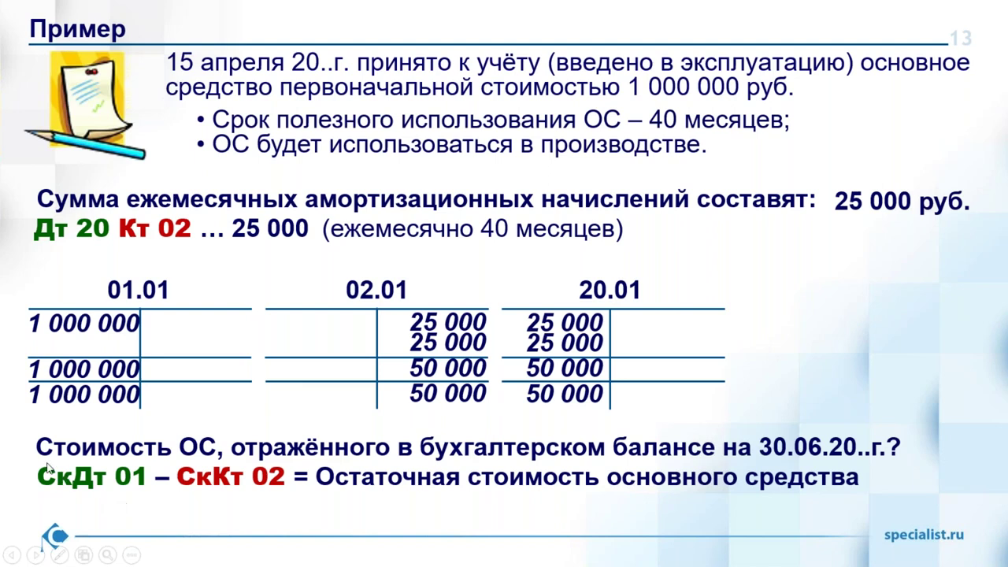
- Frame the residual value formula in red, draw an arrow to СкДт 01 and a line above СкКт 02
mouse_move(24, 457)
left_mouse_down()
mouse_move(453, 501)
mouse_move(889, 499)
left_mouse_up()
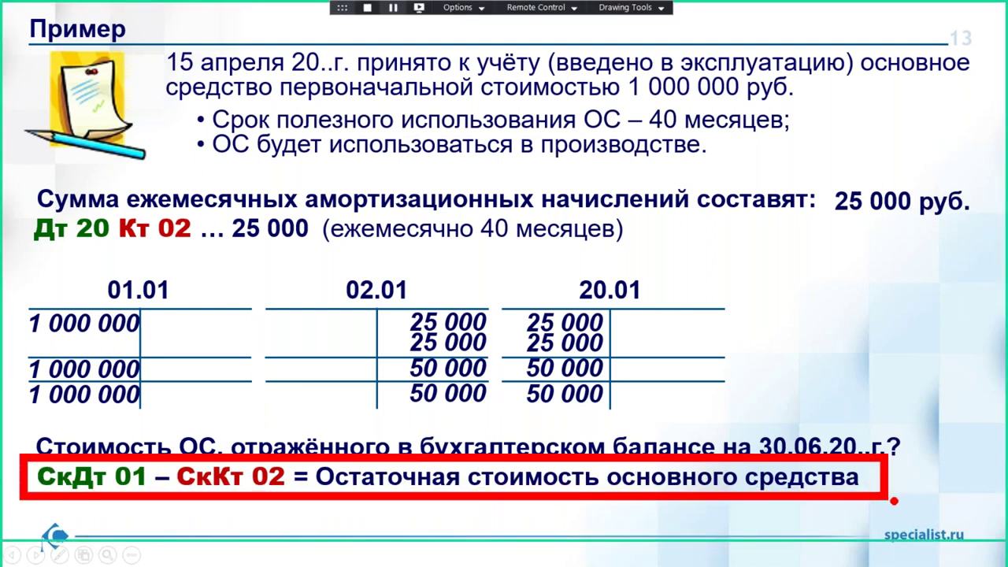
mouse_move(86, 424)
left_mouse_down()
mouse_move(79, 446)
mouse_move(96, 445)
left_mouse_up()
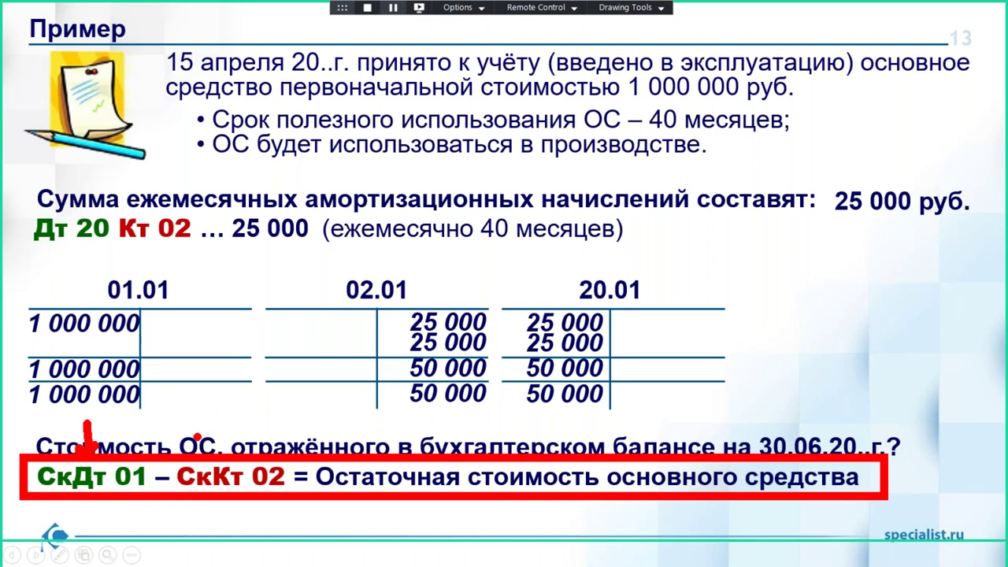
left_click_drag(194, 435, 249, 433)
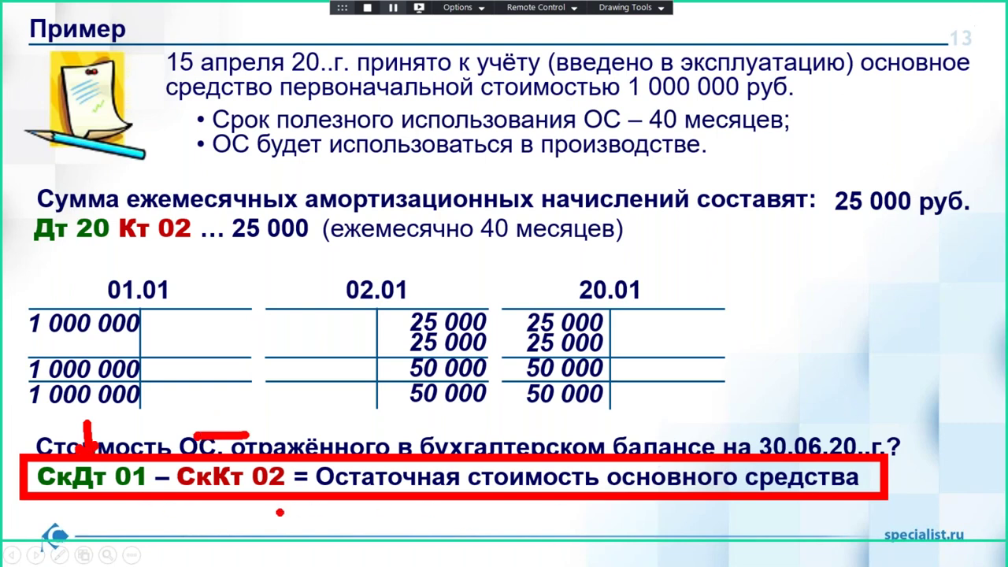
- Write "КА=П" in red above account 02.01 and draw a curved arrow from it to account 01.01
mouse_move(443, 253)
left_mouse_down()
mouse_move(444, 278)
mouse_move(449, 247)
mouse_move(462, 280)
left_mouse_up()
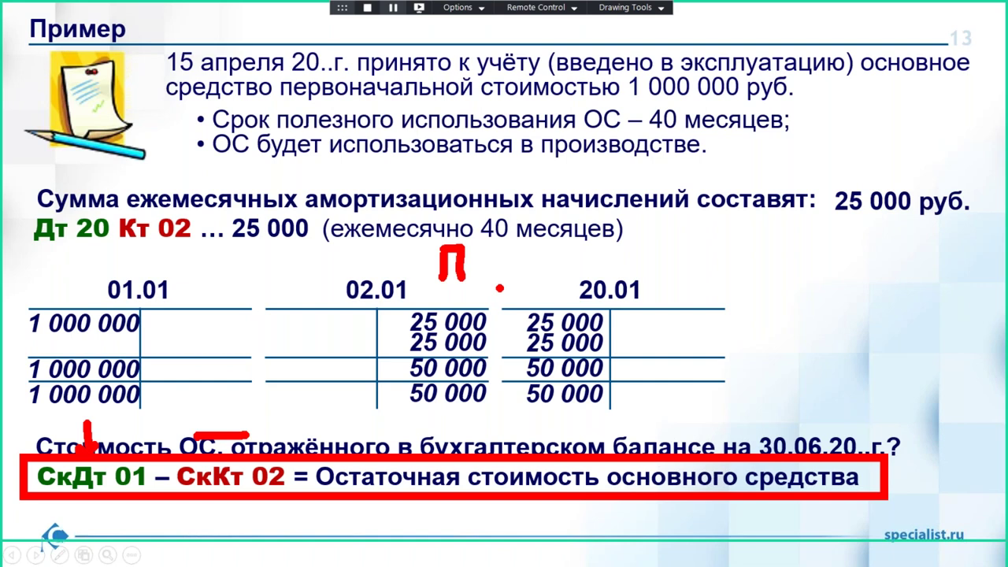
mouse_move(413, 230)
left_mouse_down()
mouse_move(315, 103)
mouse_move(142, 245)
mouse_move(130, 243)
mouse_move(163, 244)
left_mouse_up()
mouse_move(360, 245)
left_mouse_down()
mouse_move(363, 283)
mouse_move(370, 268)
mouse_move(384, 281)
left_mouse_up()
left_click_drag(395, 241, 386, 282)
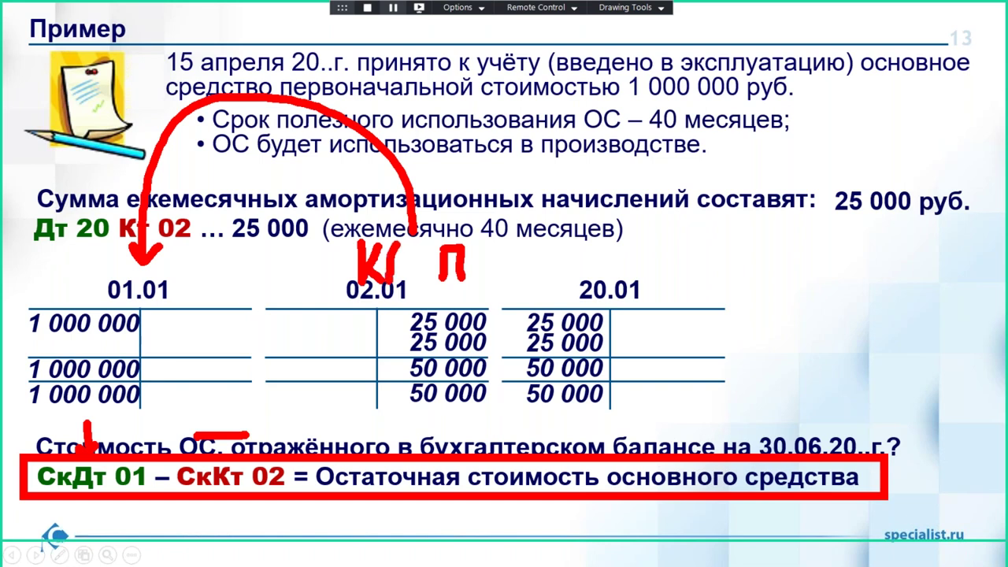
mouse_move(396, 240)
left_mouse_down()
mouse_move(410, 282)
mouse_move(404, 266)
mouse_move(430, 260)
mouse_move(431, 275)
left_mouse_up()
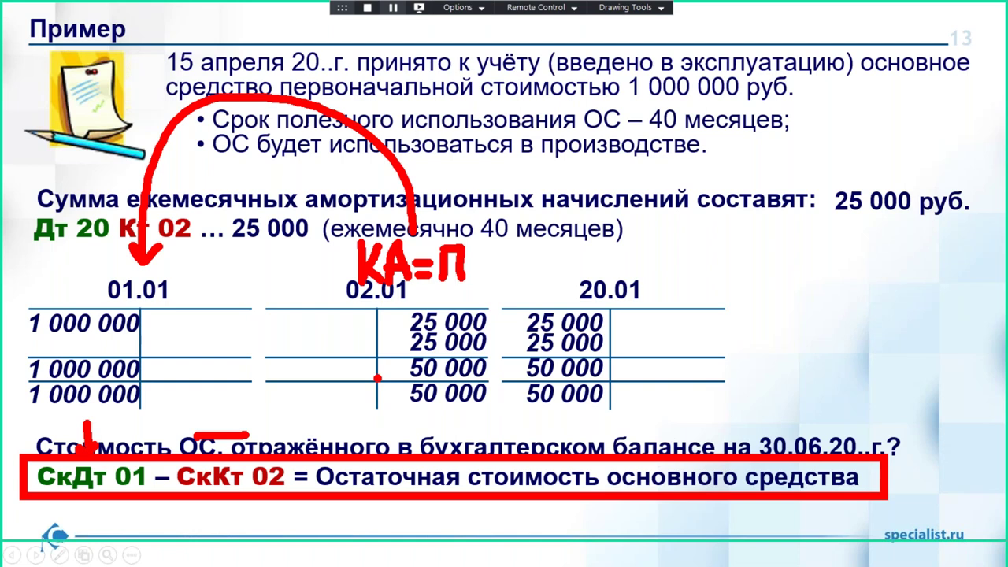
- Frame the closing balances of accounts 02.01 and 01.01, label and circle 01.01 as "А", and draw an arrow from it to КА
left_click_drag(375, 380, 497, 409)
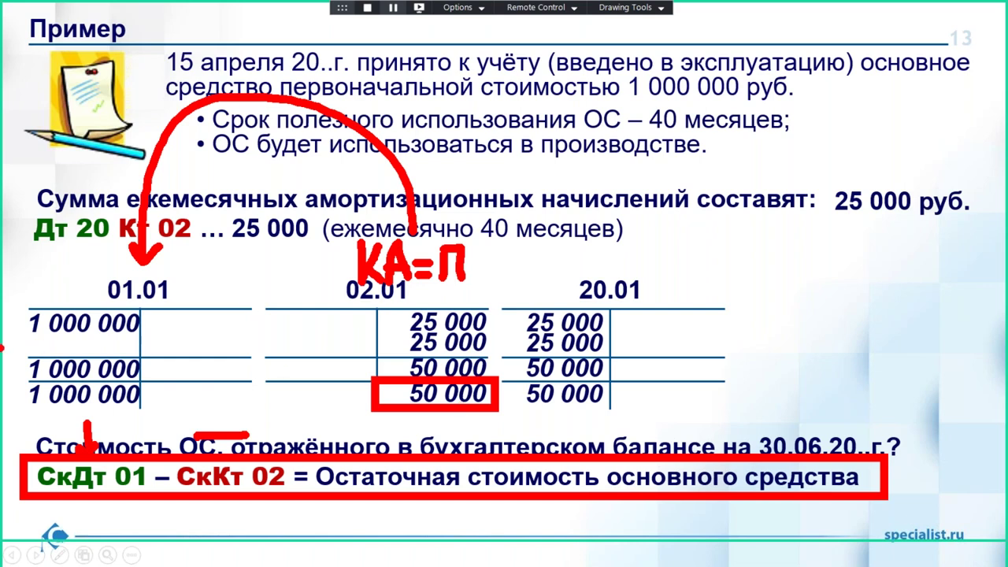
mouse_move(12, 374)
left_mouse_down()
mouse_move(130, 415)
mouse_move(146, 381)
mouse_move(147, 415)
mouse_move(137, 406)
left_mouse_up()
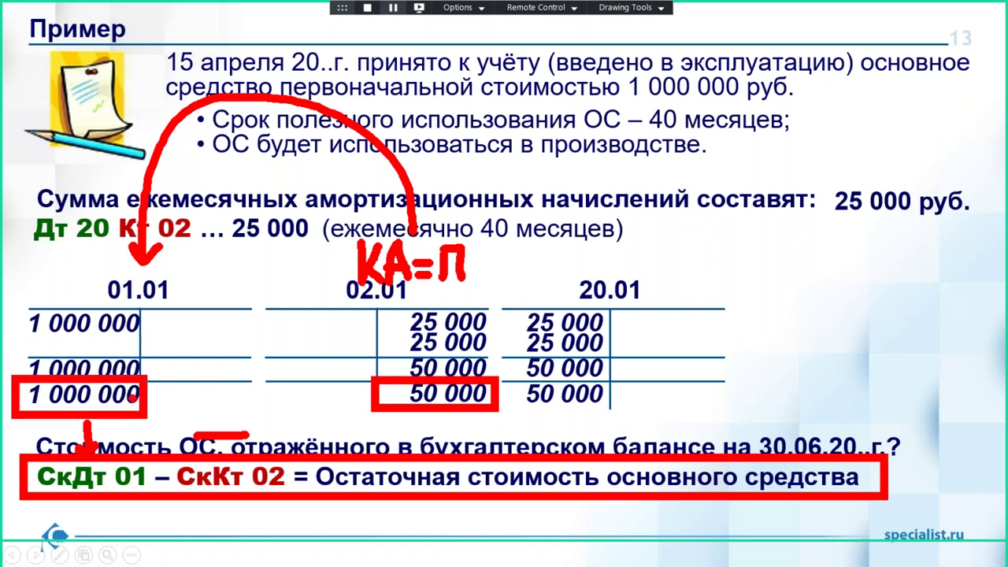
mouse_move(68, 254)
left_mouse_down()
mouse_move(45, 303)
mouse_move(77, 302)
mouse_move(76, 288)
left_mouse_up()
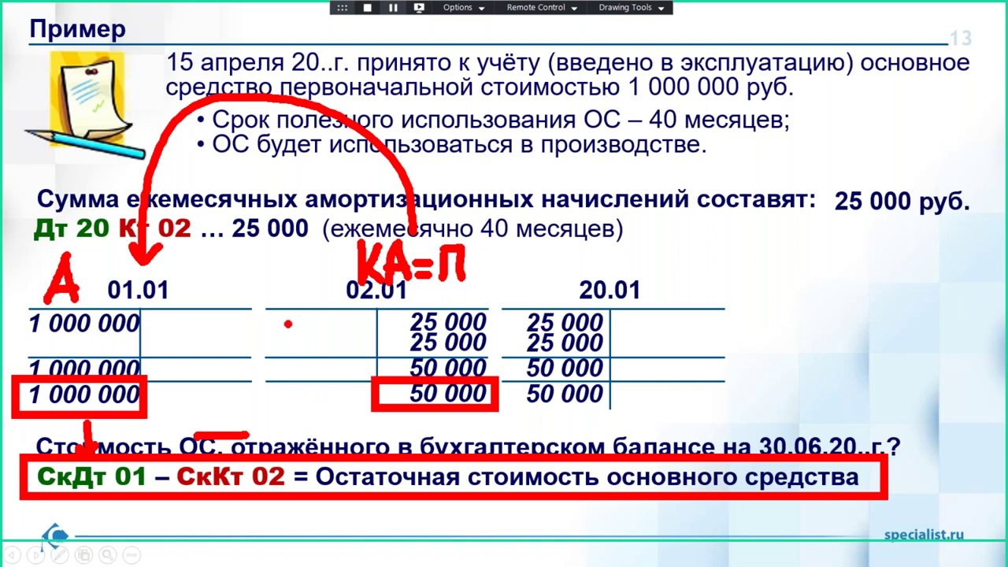
mouse_move(198, 276)
left_mouse_down()
mouse_move(11, 394)
mouse_move(172, 404)
mouse_move(203, 279)
left_mouse_up()
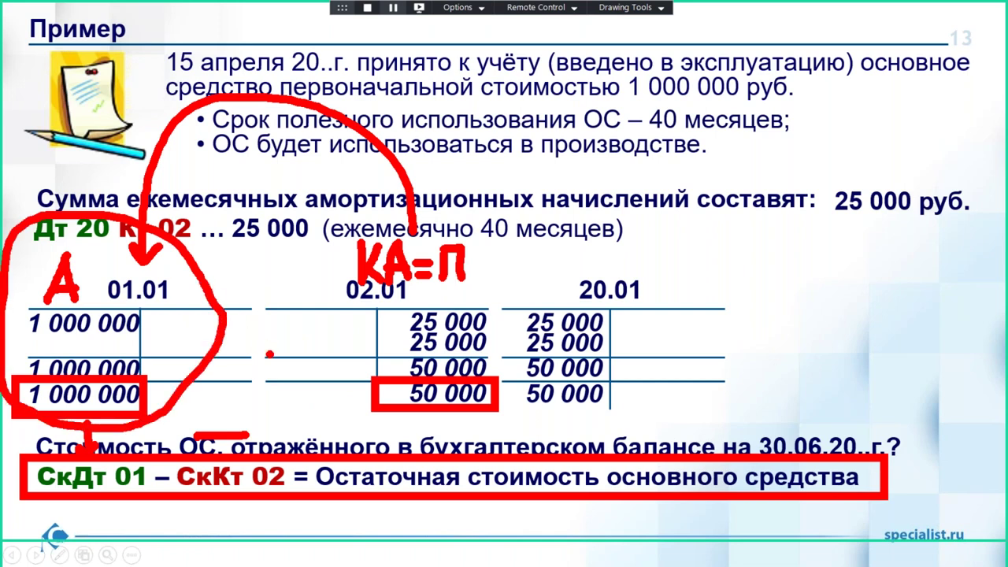
mouse_move(208, 276)
left_mouse_down()
mouse_move(406, 226)
mouse_move(392, 230)
left_mouse_up()
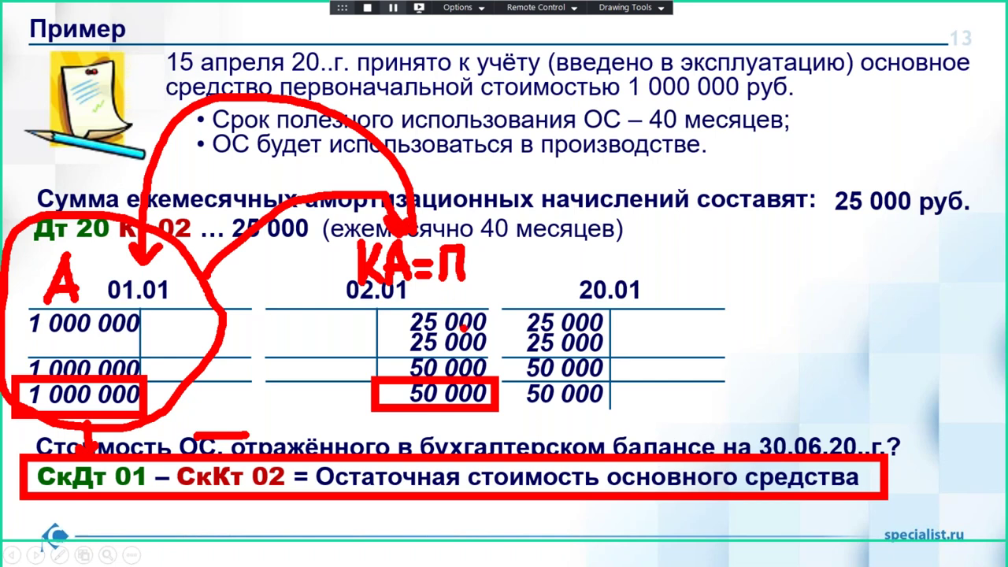
- Draw a red curved arrow from account 02.01's credit balance to its debit side, add a minus mark beside the closing balance, and clear all annotations
mouse_move(423, 370)
left_mouse_down()
mouse_move(386, 314)
mouse_move(309, 358)
mouse_move(307, 373)
mouse_move(299, 361)
mouse_move(305, 372)
mouse_move(327, 355)
left_mouse_up()
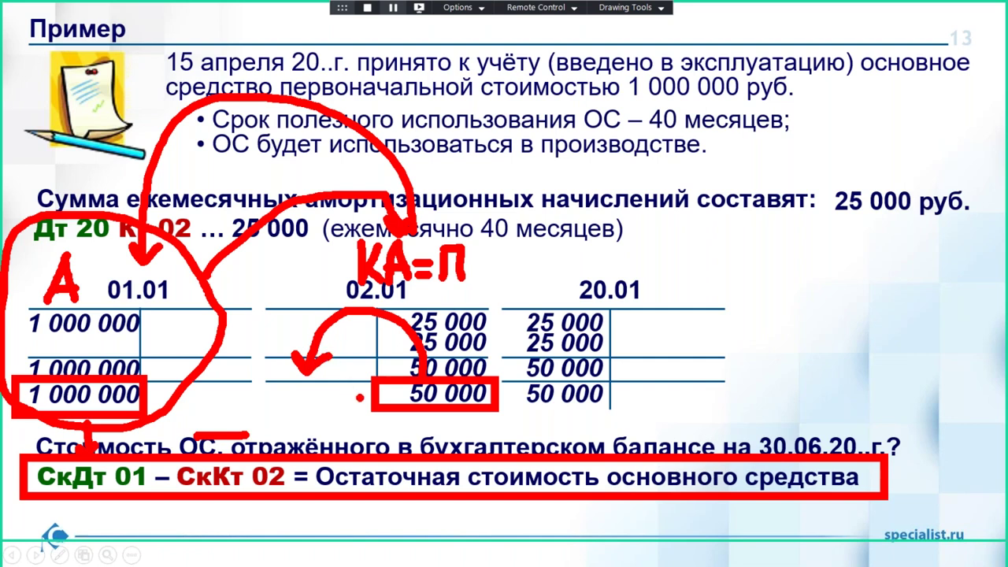
left_click_drag(269, 396, 284, 395)
key("e")
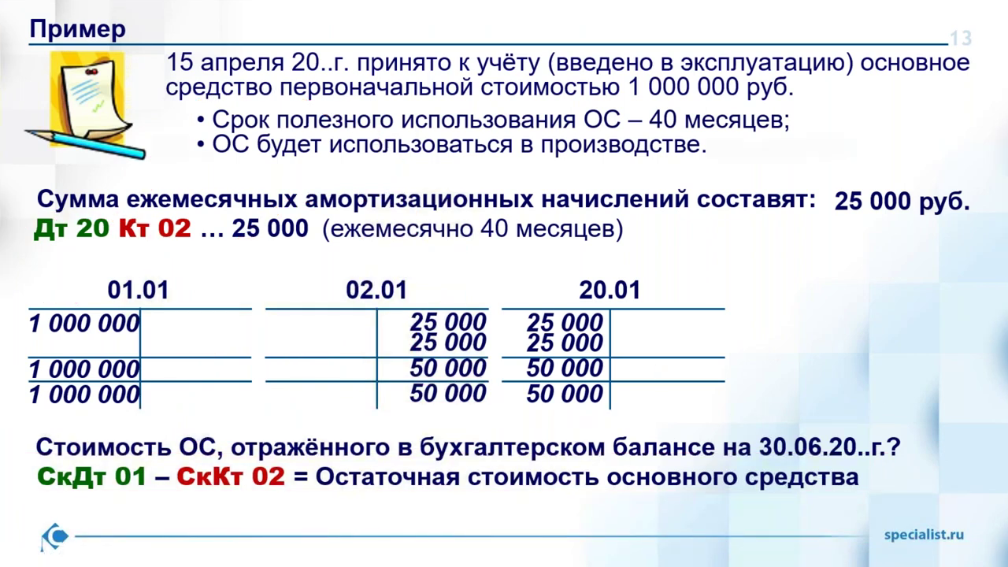
- Switch to the Excel balance sheet, frame the Запасы row in red, put a check mark beside its label, and clear the markings
key("alt+Tab")
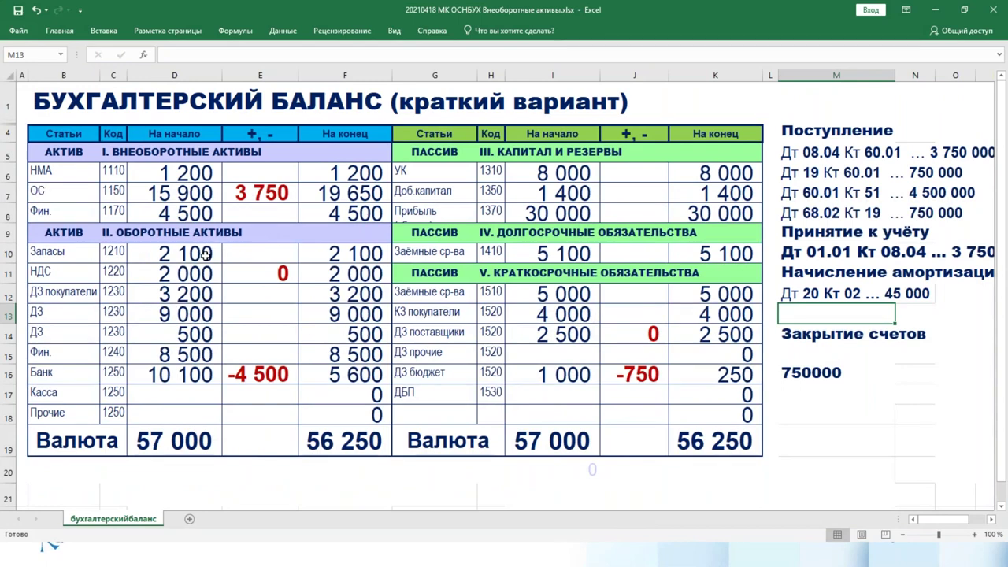
mouse_move(19, 234)
left_mouse_down()
mouse_move(36, 257)
mouse_move(396, 272)
left_mouse_up()
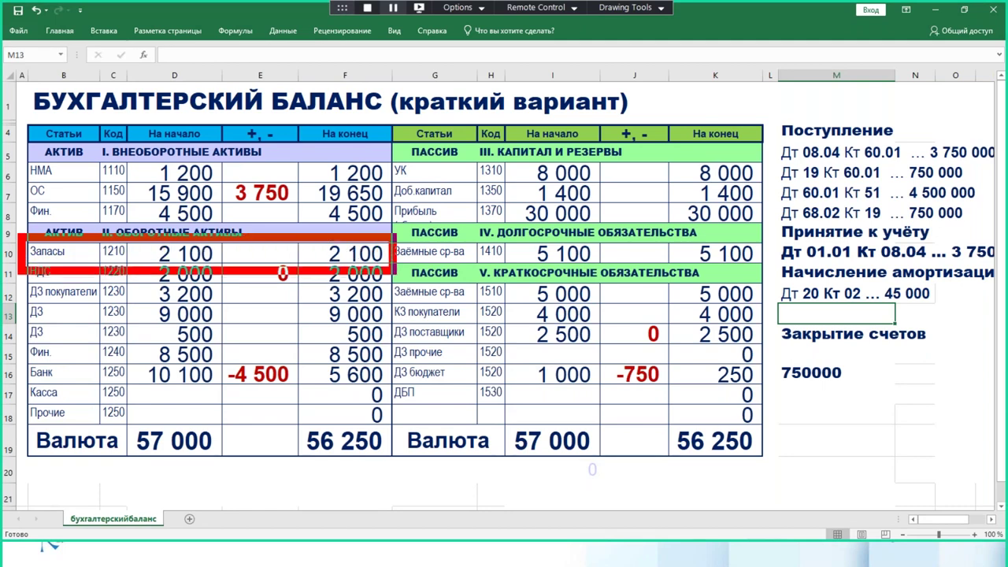
mouse_move(83, 252)
left_mouse_down()
mouse_move(77, 258)
mouse_move(114, 244)
left_mouse_up()
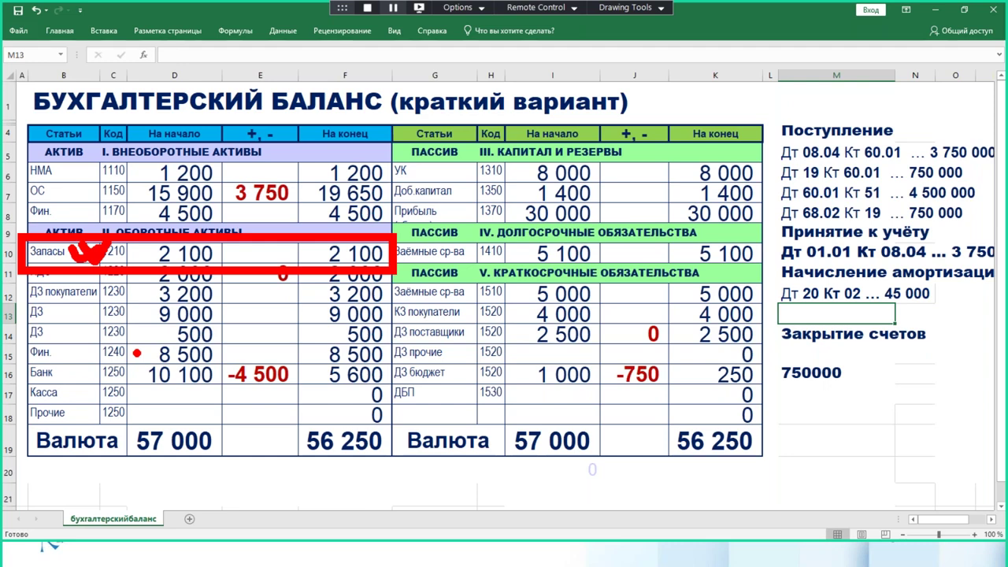
key("Escape")
- Enter 45 as the change for Запасы in cell E10
left_click(260, 252)
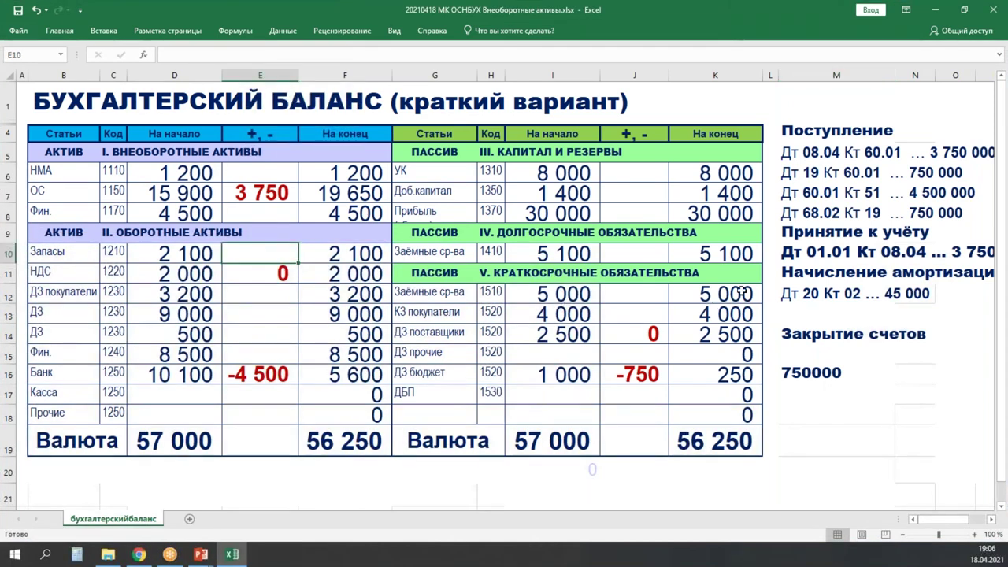
type("45")
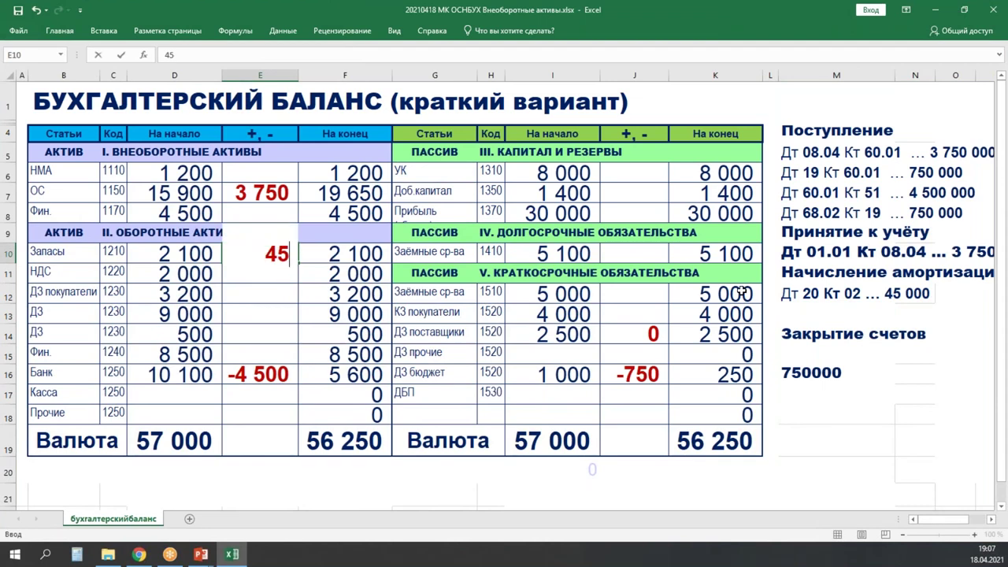
type(" 0")
key("Return")
left_click(259, 195)
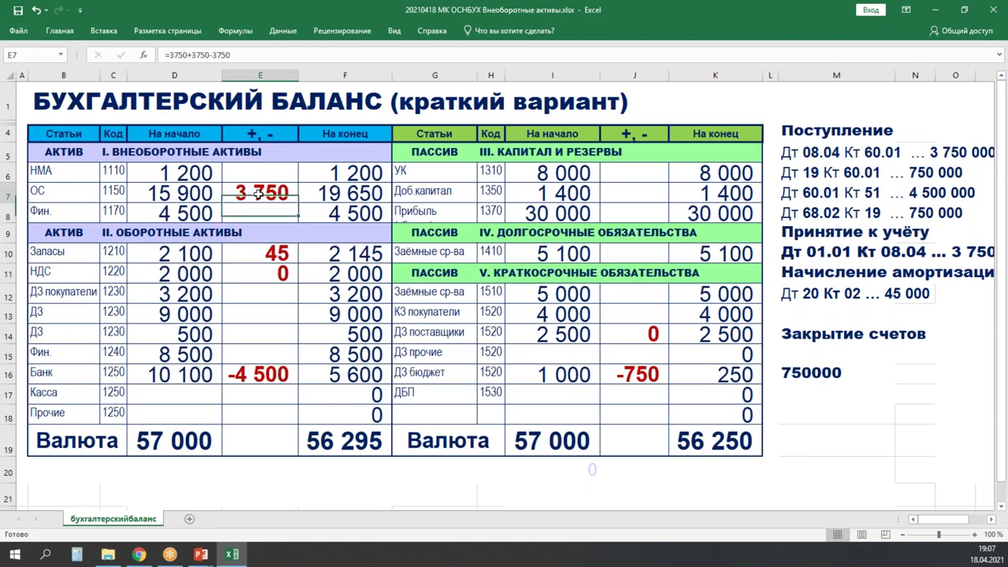
left_click(264, 55)
type("-")
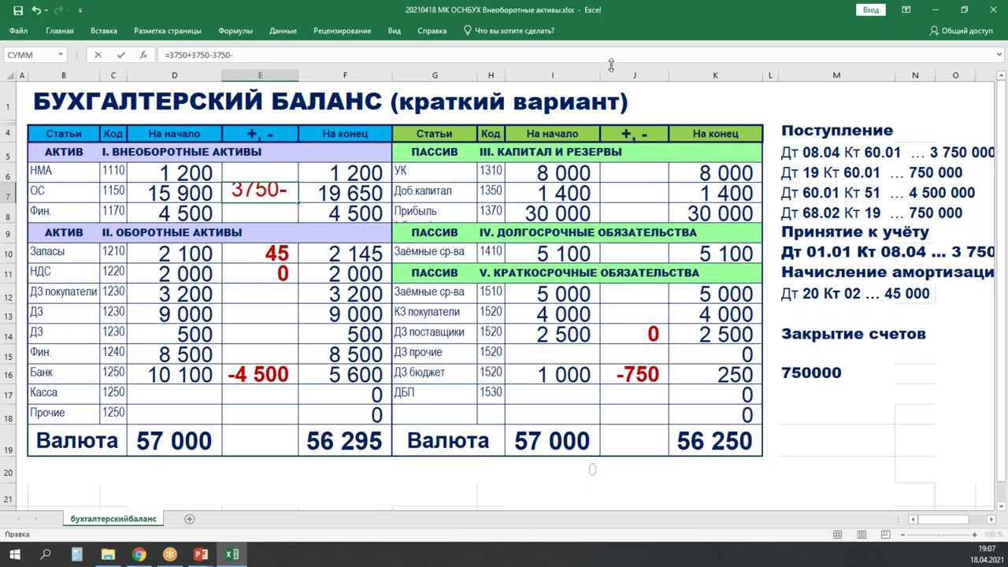
type("45")
key("Return")
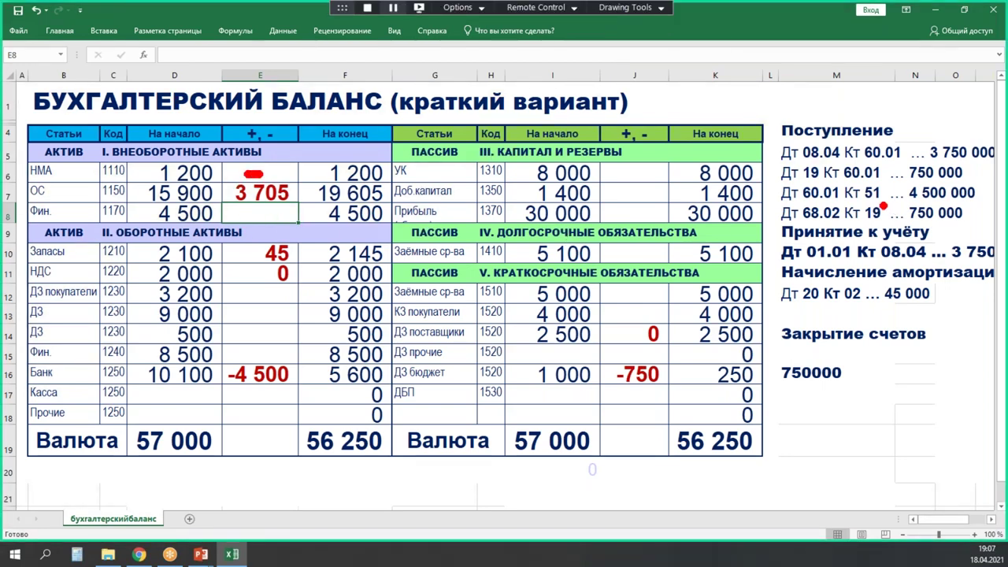
- Underline the 4 500 000 payment amount, circle the Запасы change, underline the depreciation entry in red, and clear the markings
left_click_drag(899, 201, 999, 208)
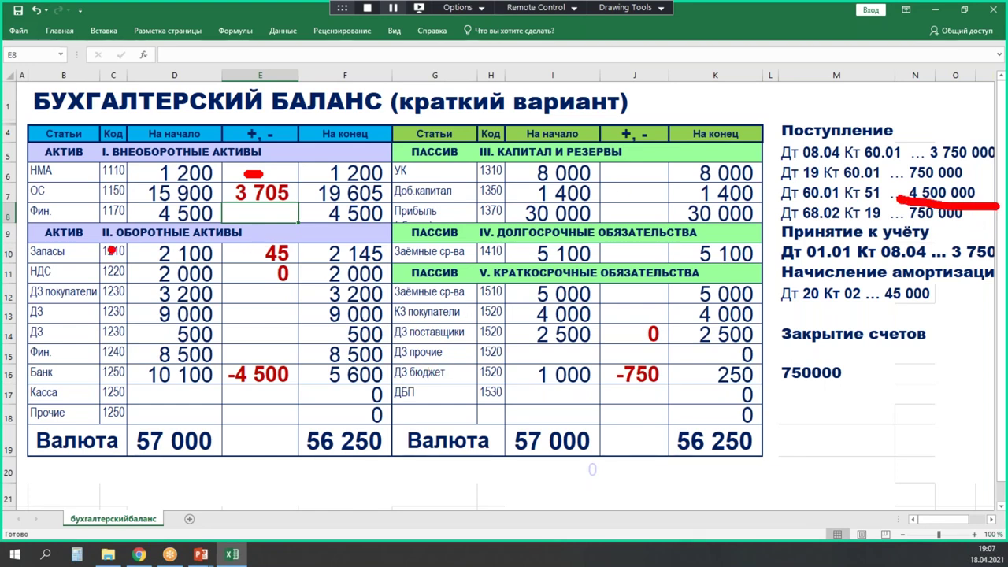
mouse_move(296, 243)
left_mouse_down()
mouse_move(232, 234)
mouse_move(278, 274)
mouse_move(303, 241)
left_mouse_up()
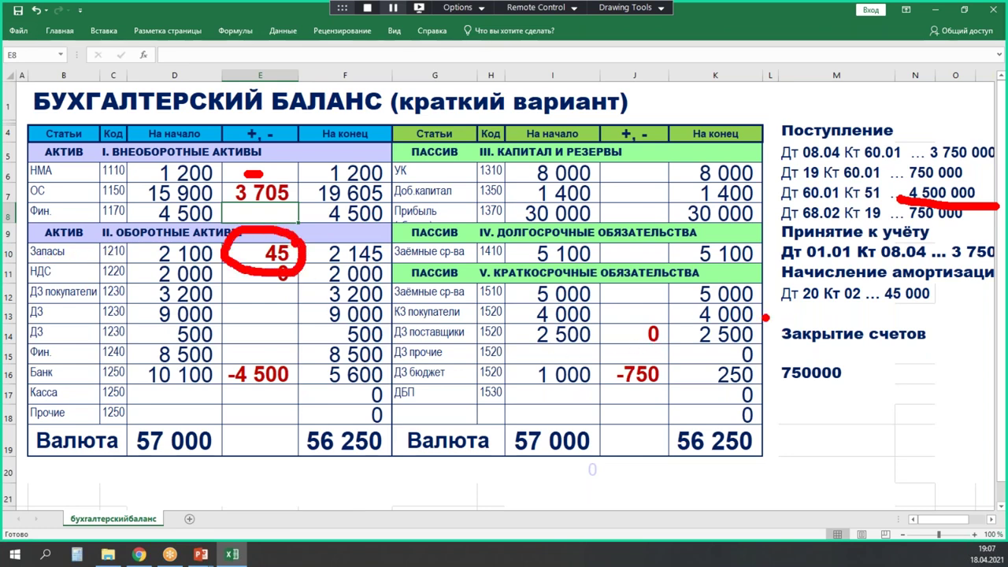
left_click_drag(780, 306, 838, 307)
key("Escape")
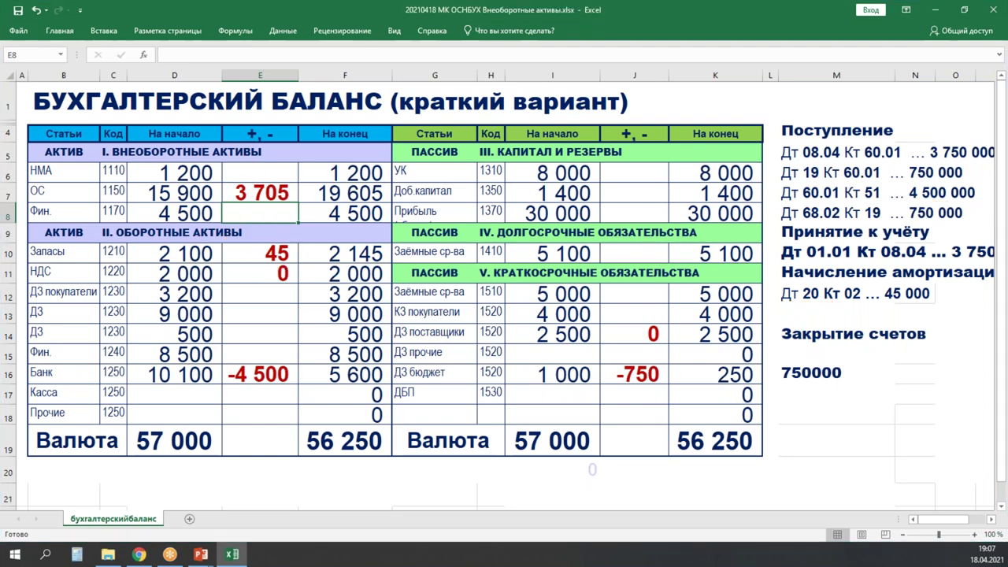
- Delete the leftover 750000 from cell M16 under the Закрытие счетов heading
left_click(791, 308)
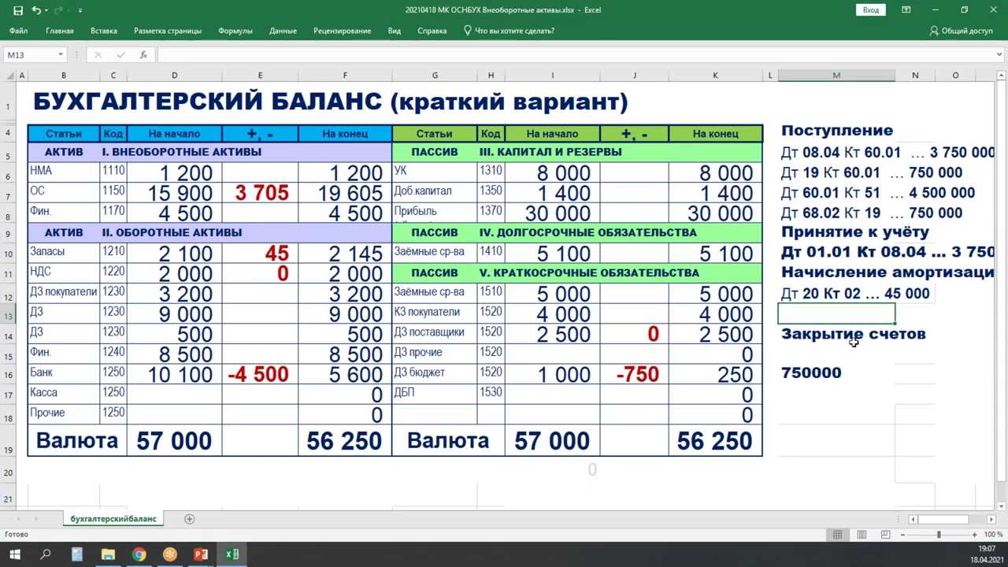
key("Down")
key("Down")
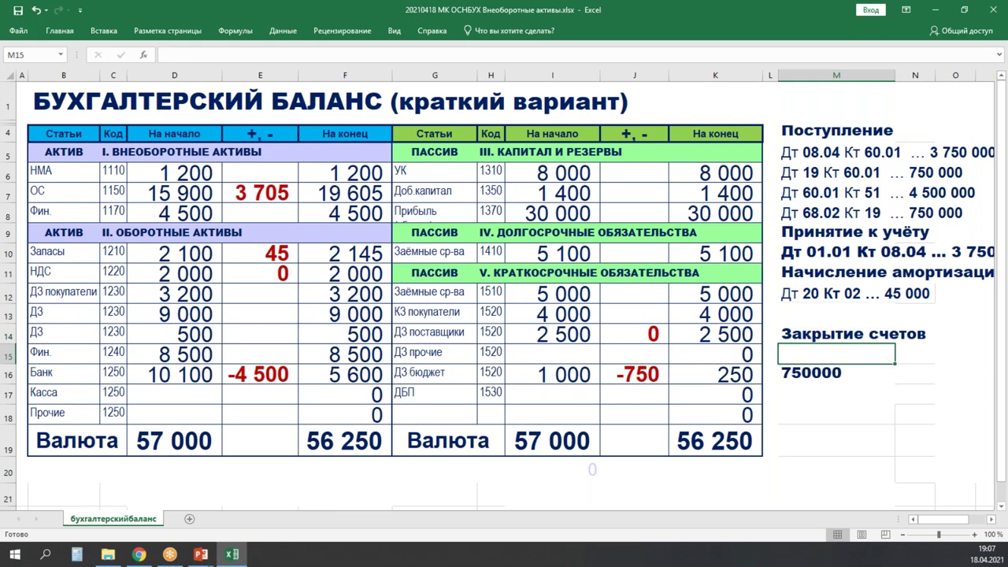
key("Down")
key("Delete")
- Enter the closing entry "Дт 90 Кт 20 … 45 000" in M15, directly under Закрытие счетов
key("Up")
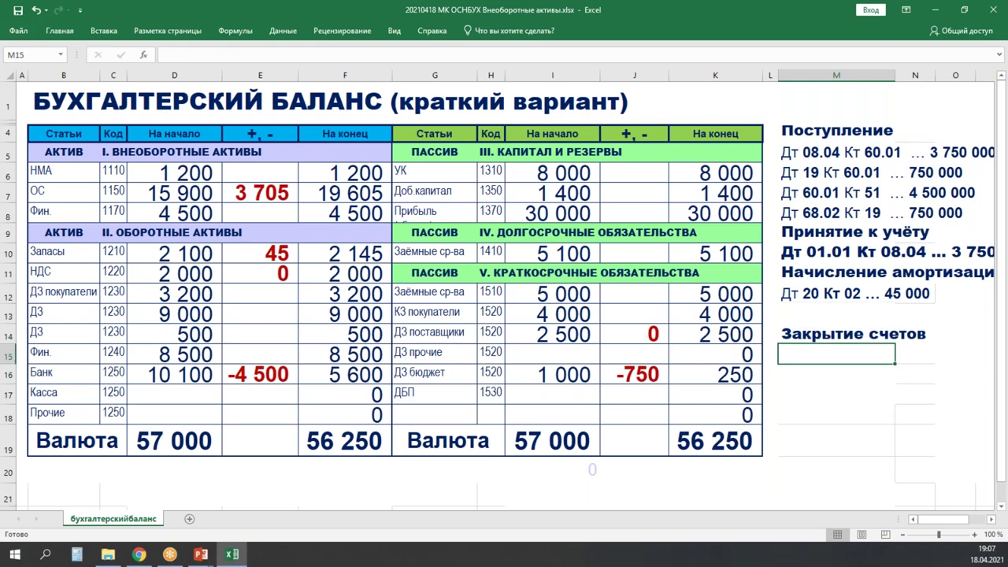
type("Д")
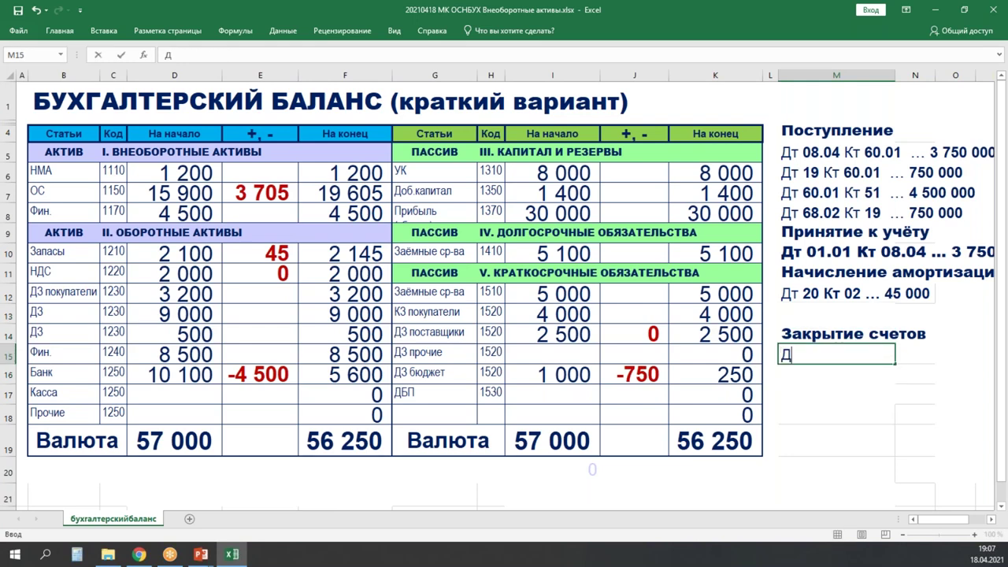
type("т 90 Кт 20")
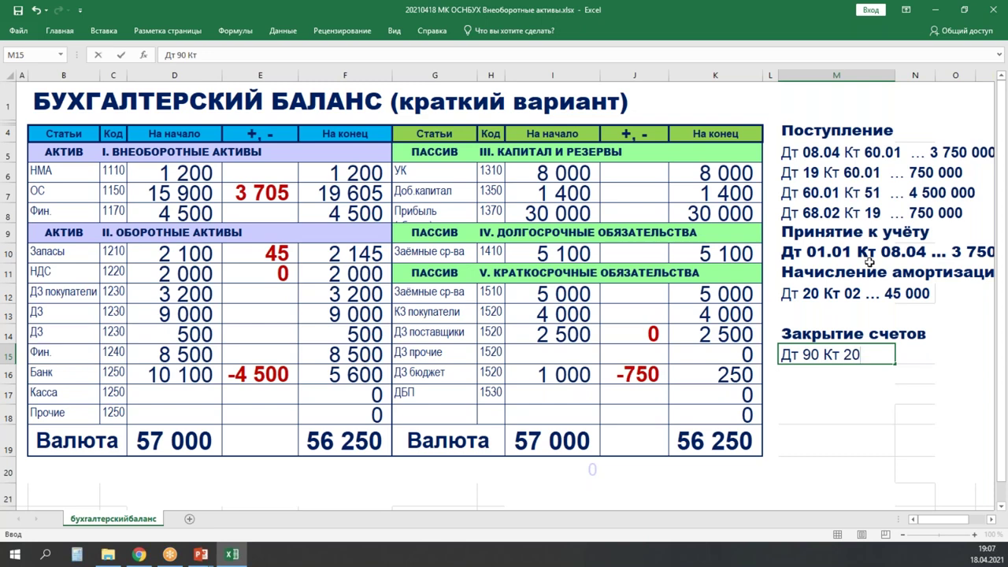
type(" ... ")
type("45 000")
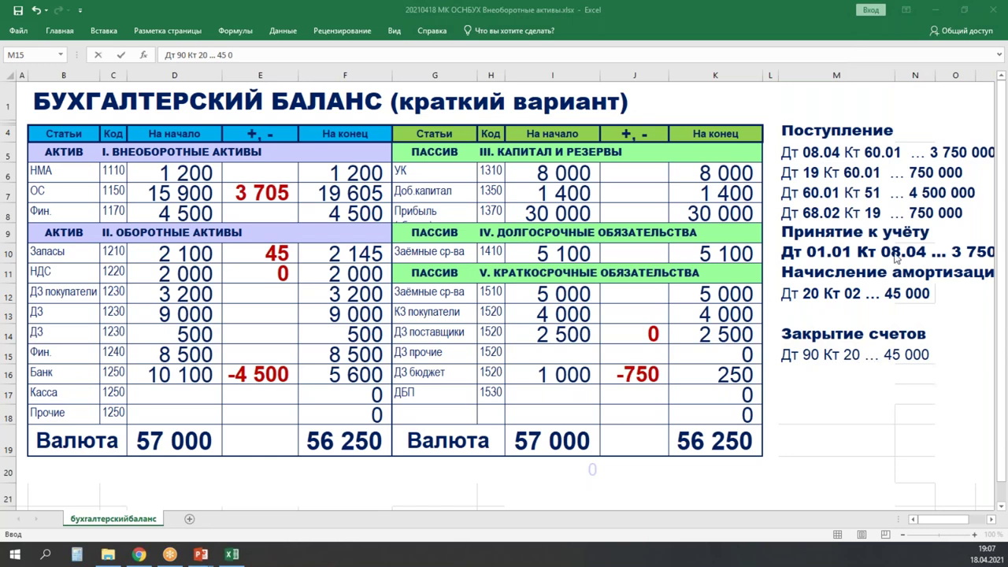
left_click(792, 369)
- Add the entry "Дт 43 Кт 20 … 45 000" in M16, frame its account 43 in red, and clear the frame
left_click(793, 371)
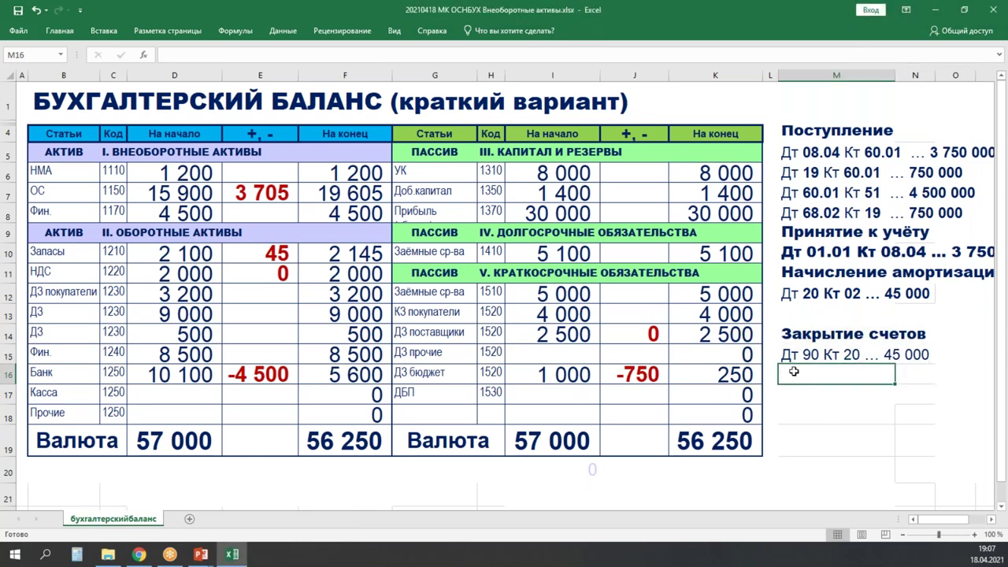
type("Дт 4")
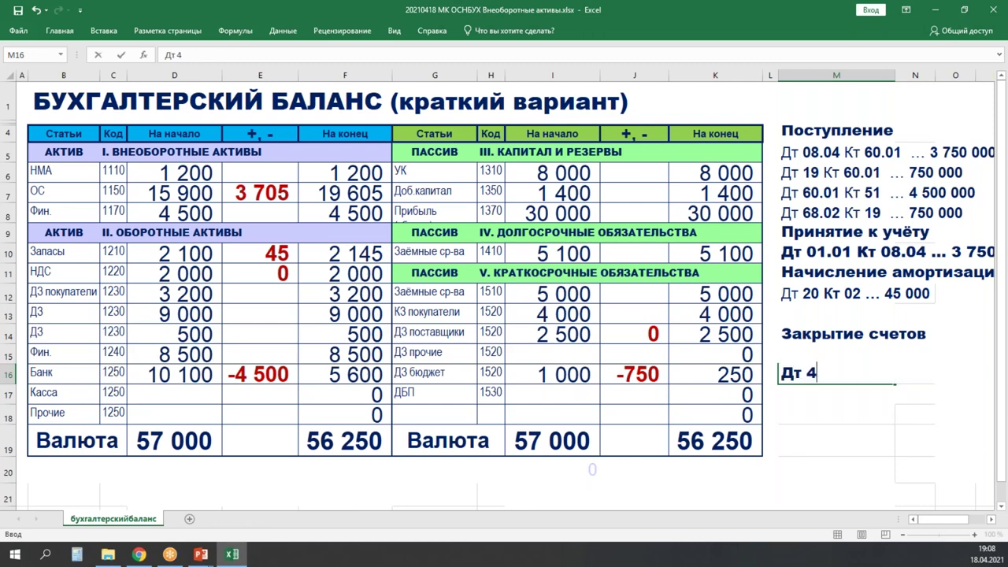
type("3 Кт 20 ... 45 000")
key("Return")
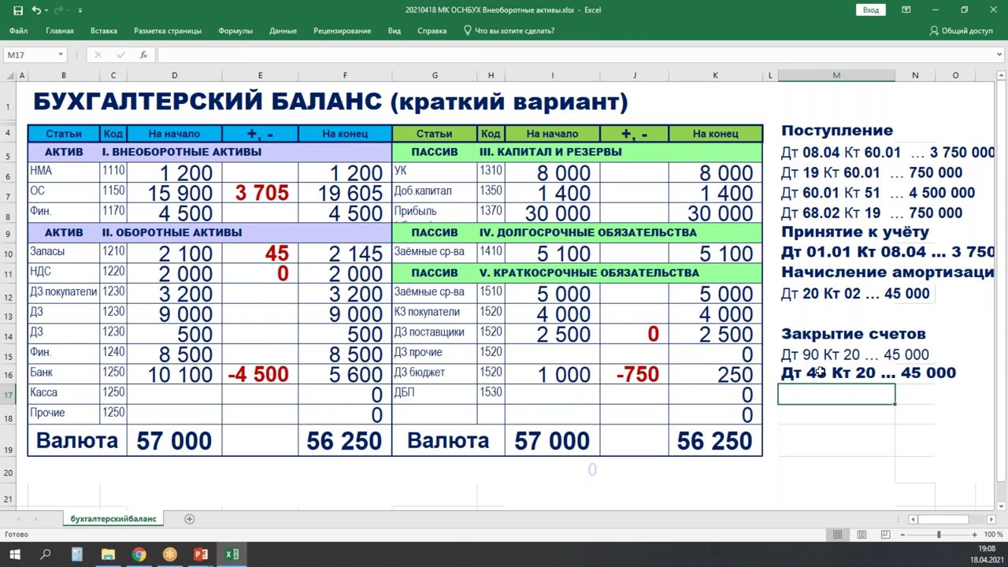
left_click_drag(796, 354, 834, 396)
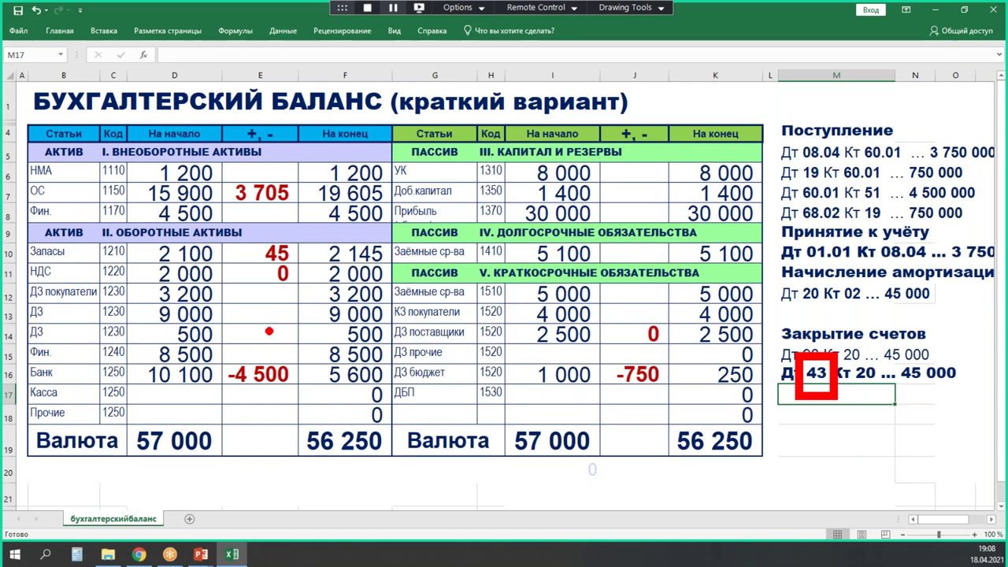
key("Escape")
- Change the Запасы change in E10 to the formula =45-45+45
left_click(242, 252)
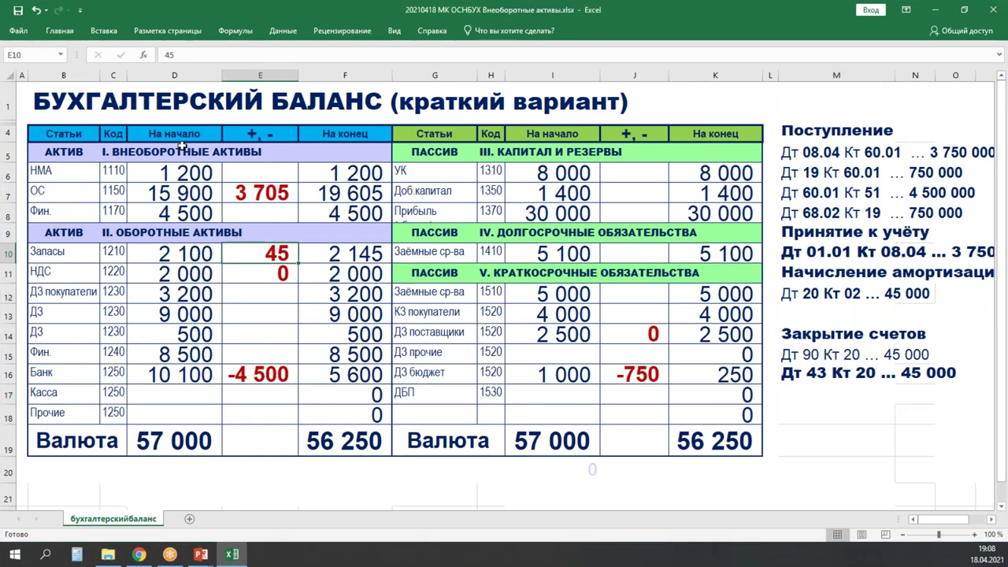
left_click(162, 55)
type("=45")
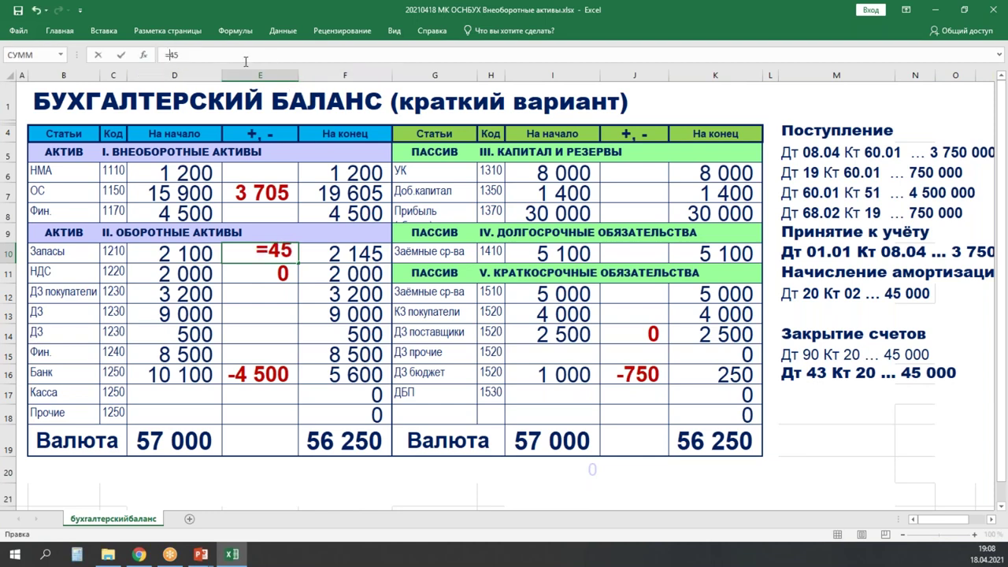
type("-45+45")
key("Return")
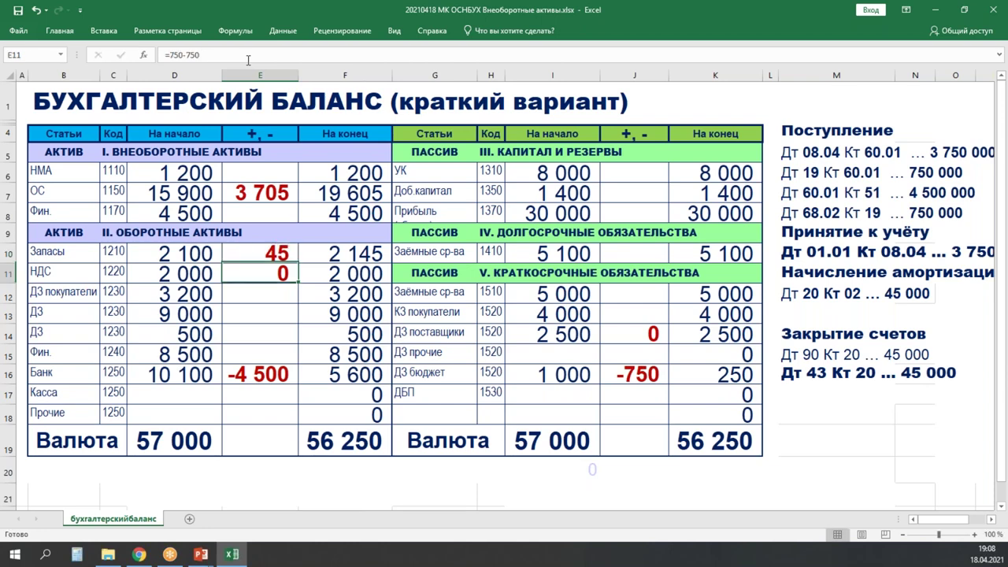
- Add the sales revenue entry "Дт 62 Кт 90 … 150 000" in M17
left_click(791, 392)
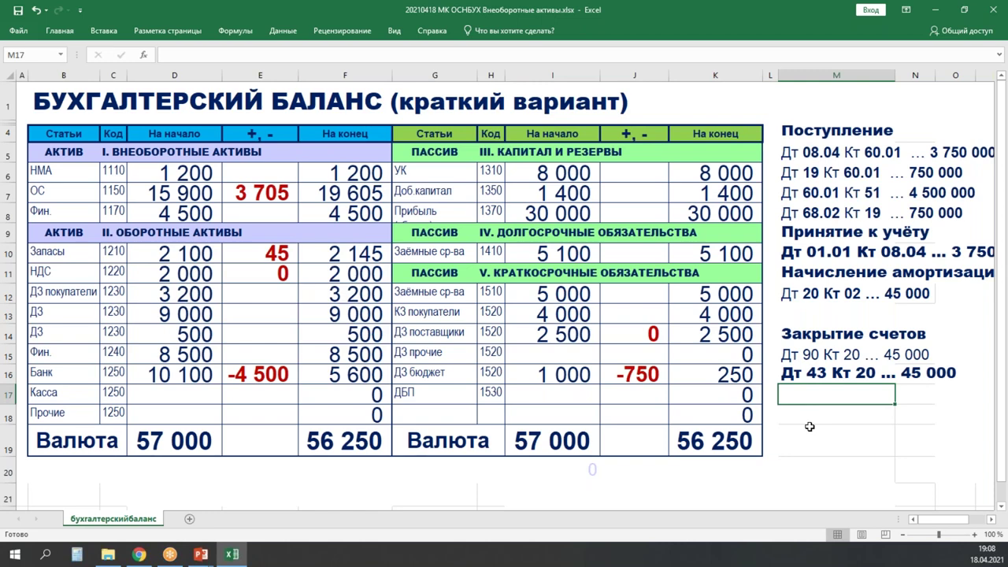
type("Дт ")
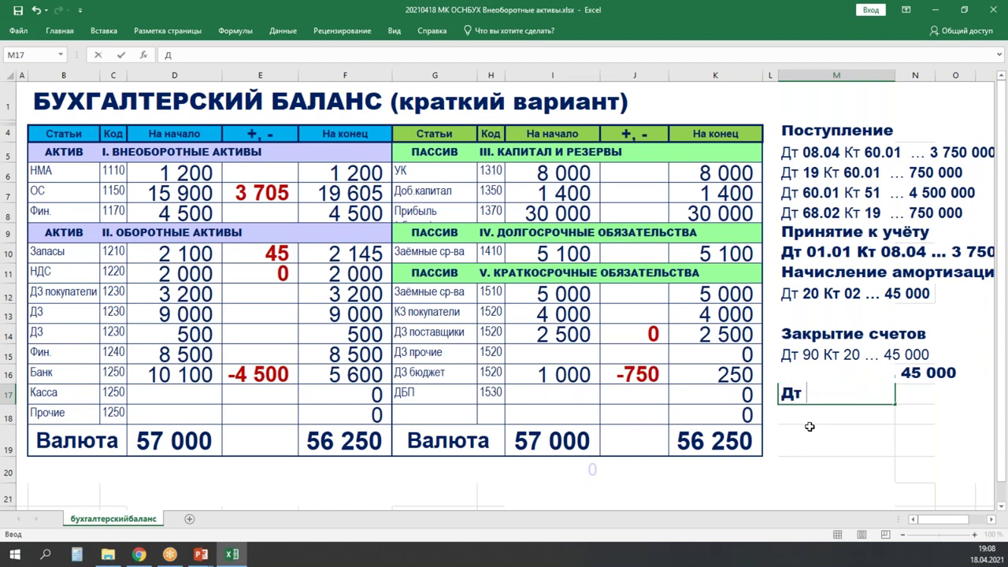
type("62 Кт 90 ..")
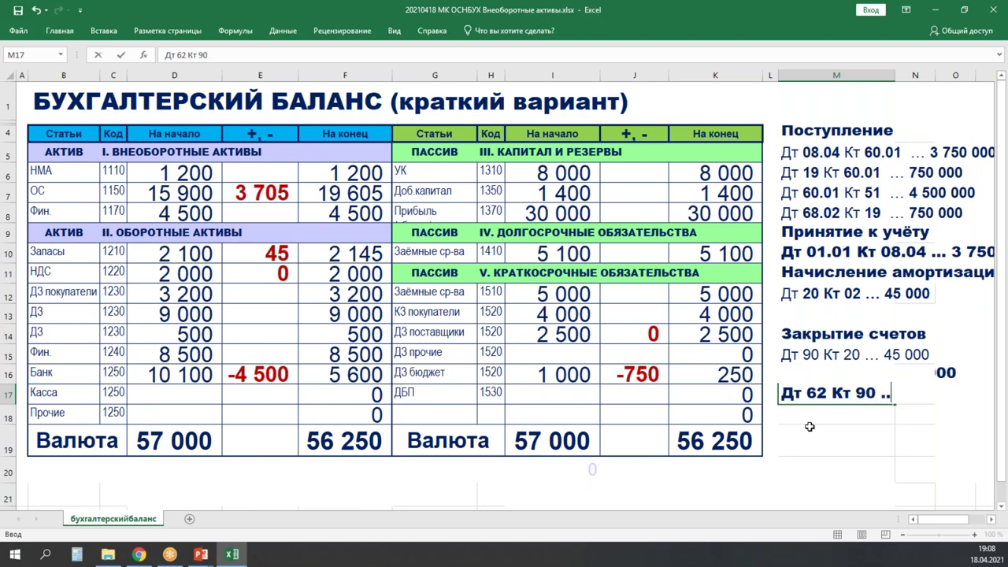
type(". 150 000")
key("Return")
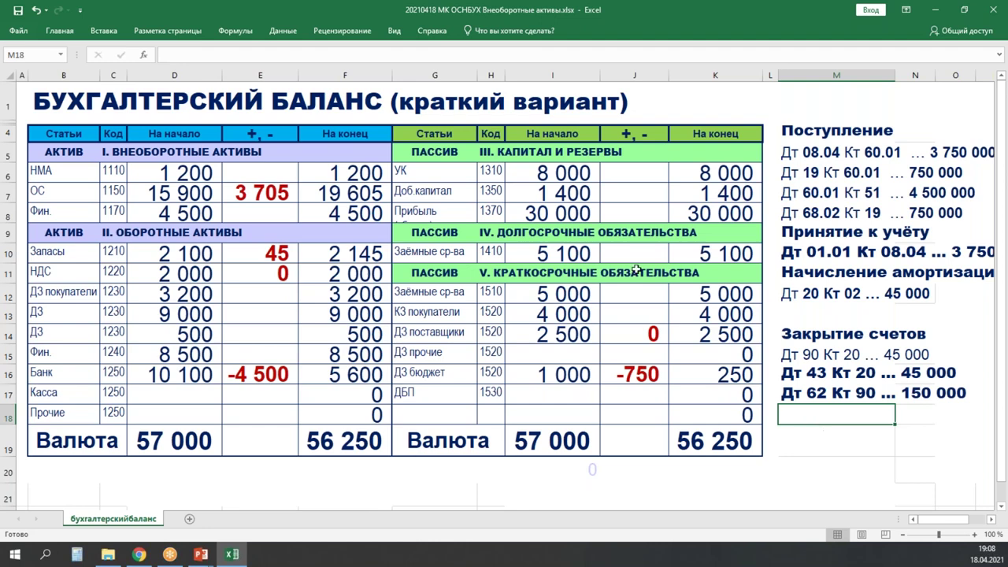
- Enter 150 as the change for Прибыль in cell J8
left_click(626, 214)
type("1500")
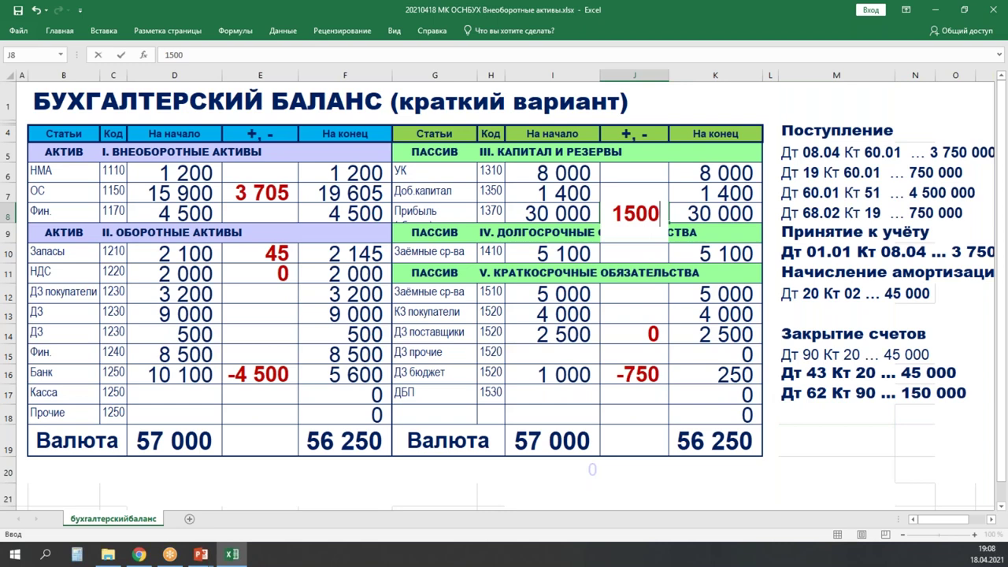
key("BackSpace")
key("Return")
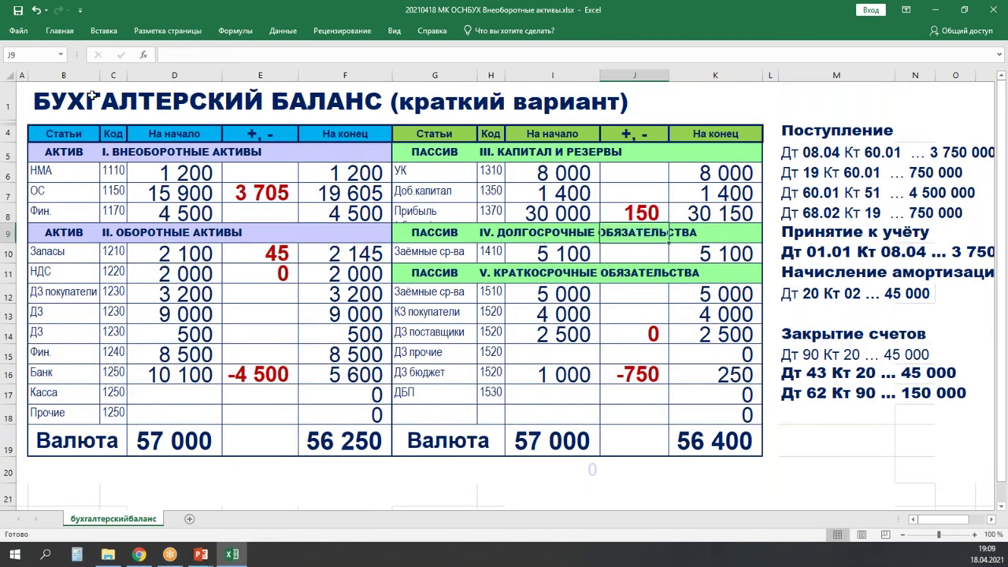
- Widen column B to fit the full item names and enter 150 as the change for ДЗ покупатели in E12
left_click_drag(100, 75, 115, 75)
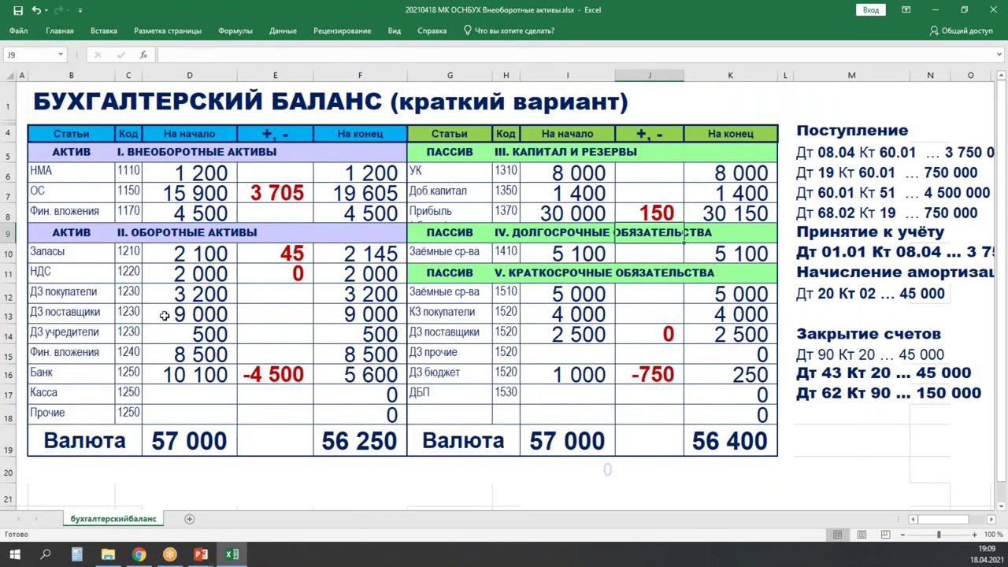
left_click(273, 292)
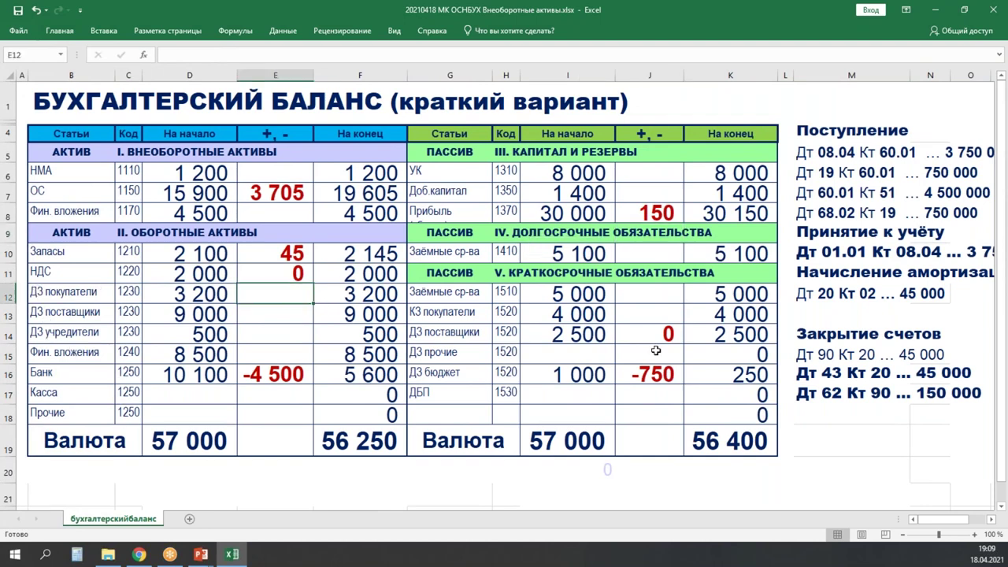
type("150")
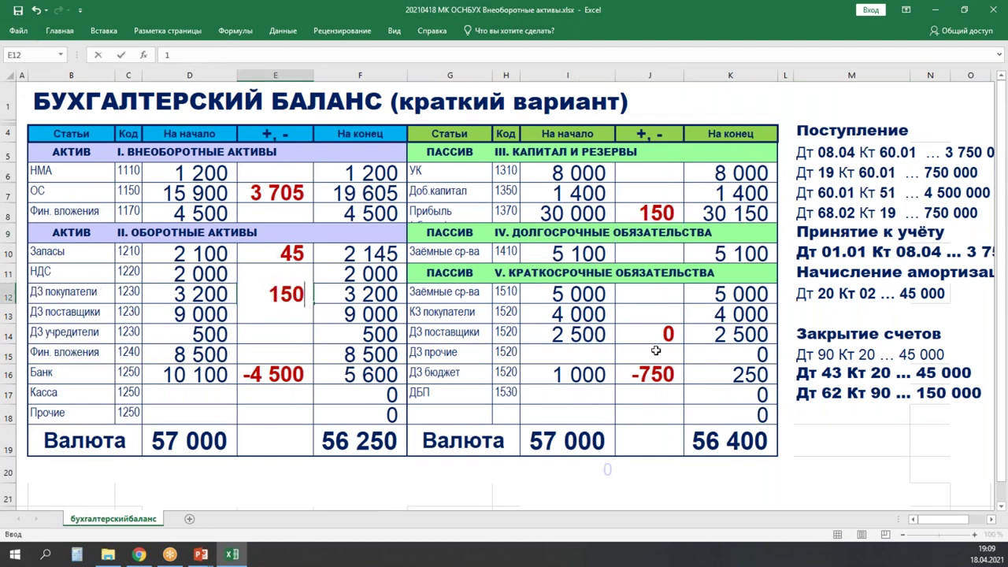
key("Return")
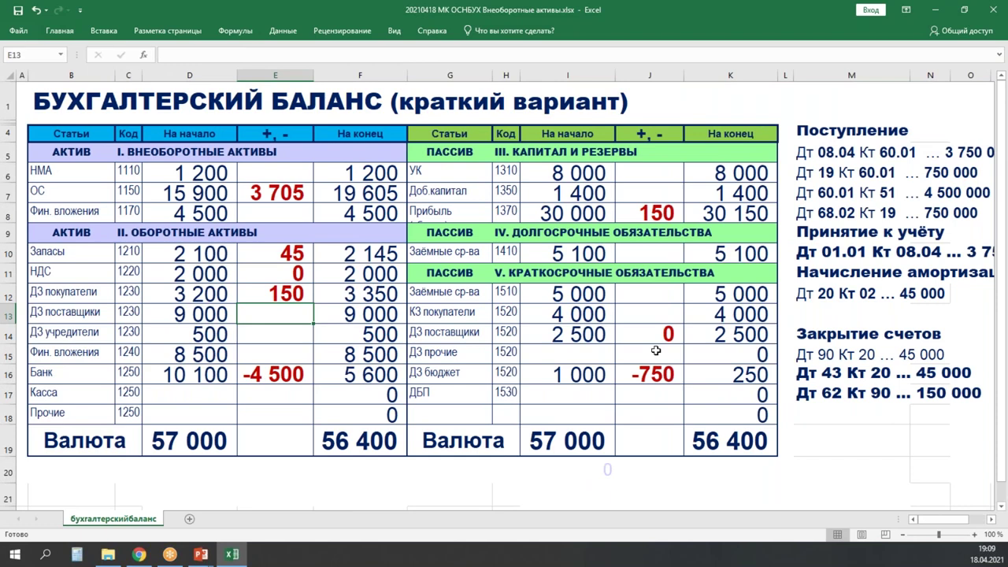
- Add the cost of sales entry "Дт 90 Кт 43 … 45 000" in M18
left_click(803, 414)
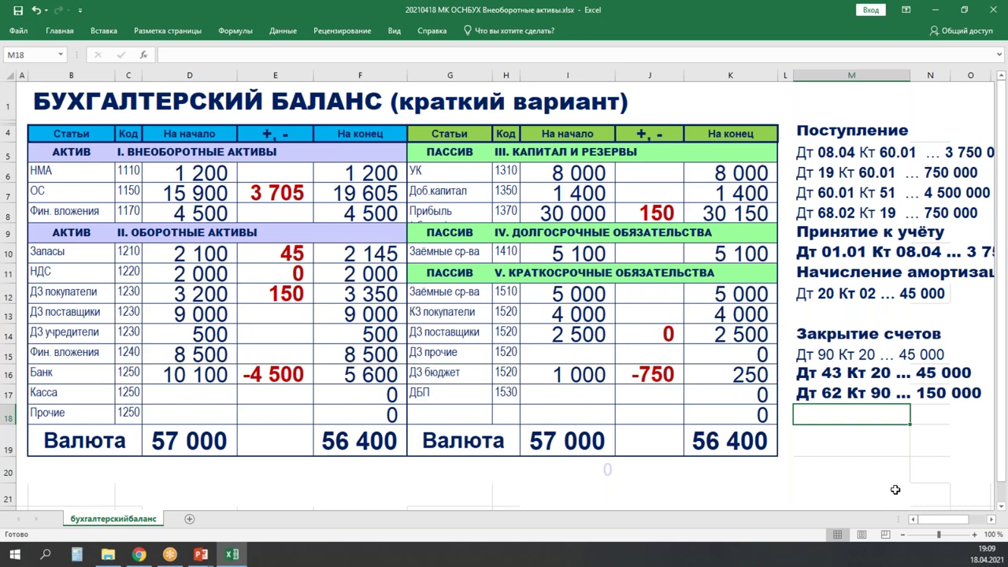
type("Дт ")
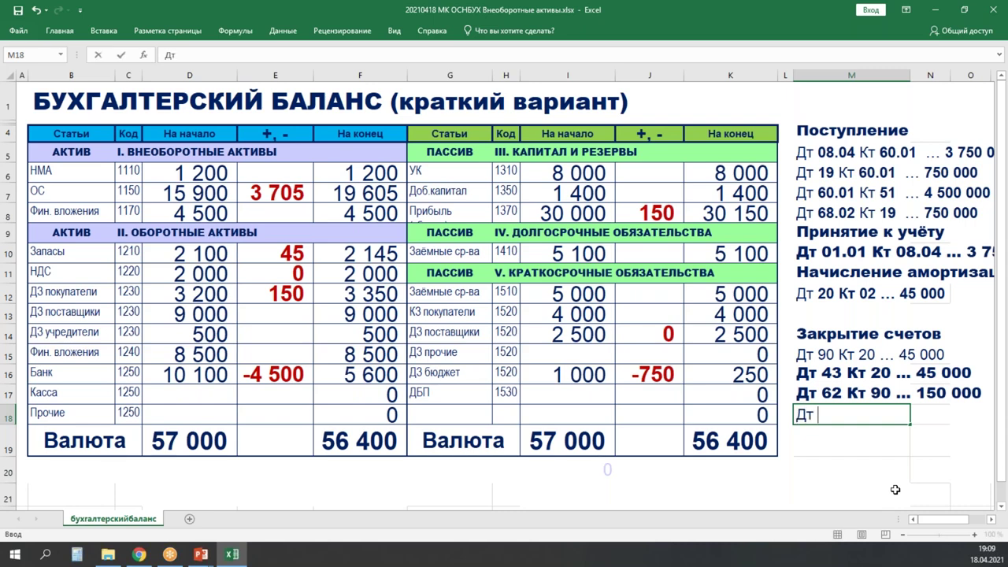
type("90")
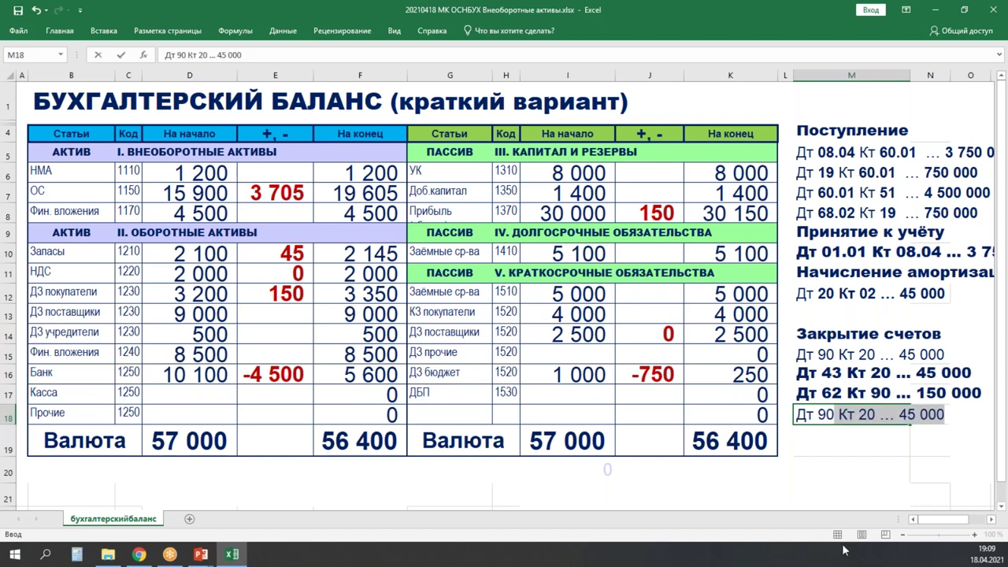
double_click(867, 415)
type("43")
key("Return")
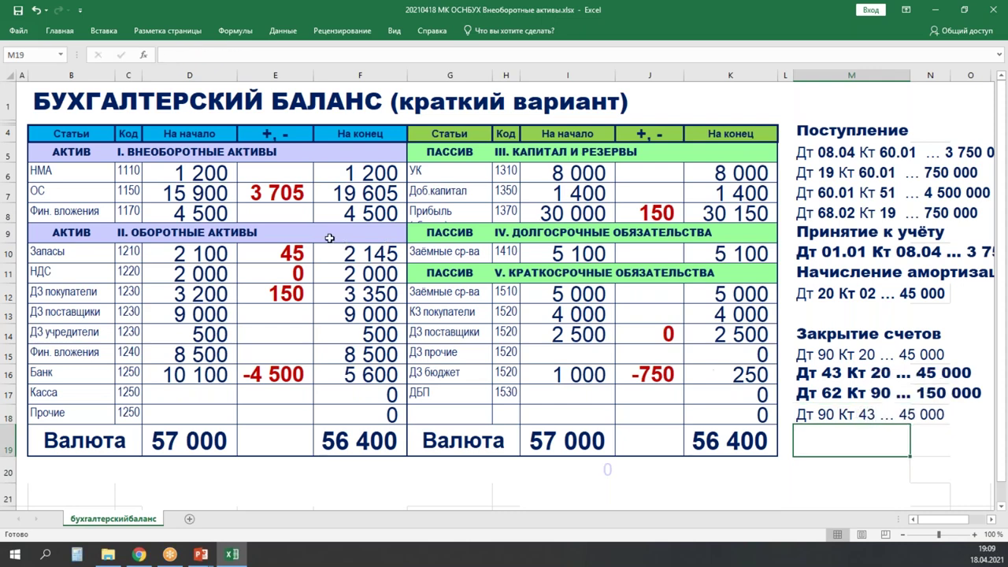
- Extend the Запасы change formula in E10 to =45-45+45-43
left_click(264, 250)
left_click(219, 55)
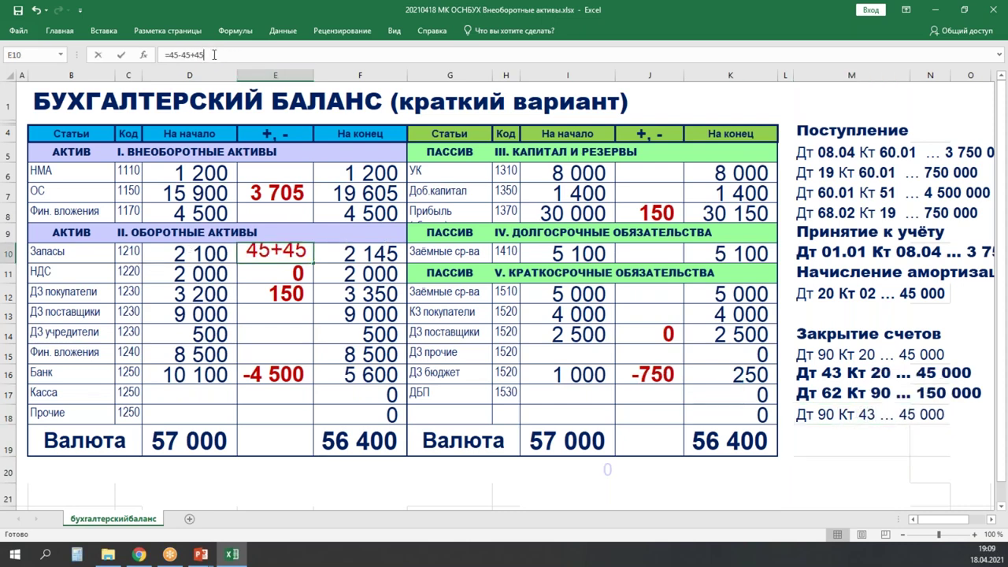
type("-43")
key("Return")
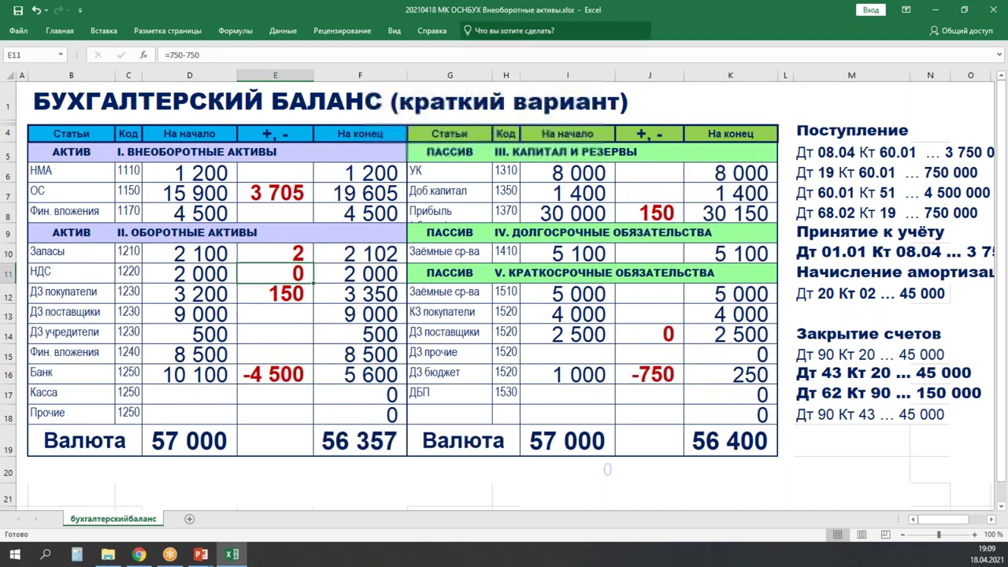
- Change the Прибыль change in J8 to the formula =150-45
left_click(643, 217)
left_click(274, 57)
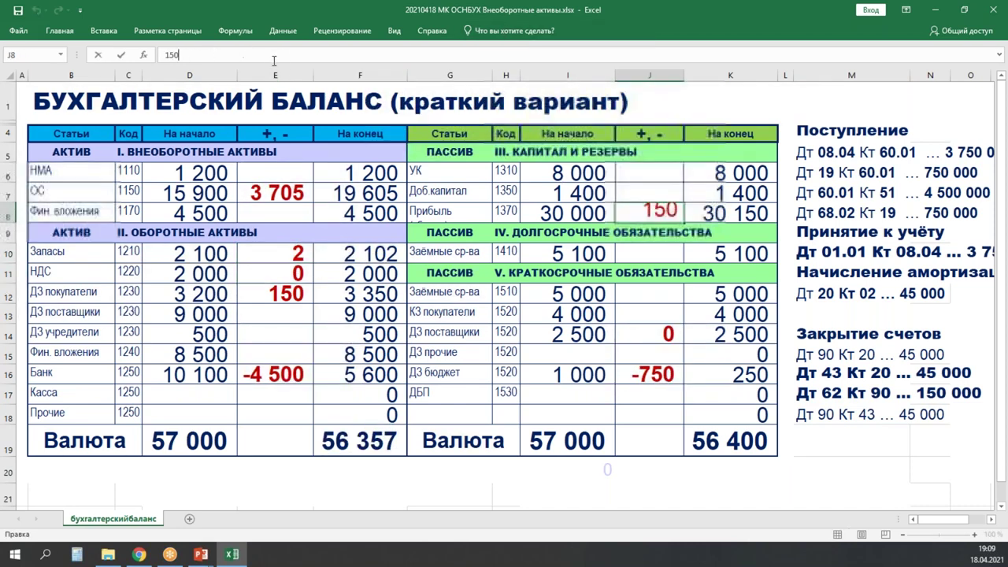
type("-45")
left_click(163, 55)
type("=")
key("Return")
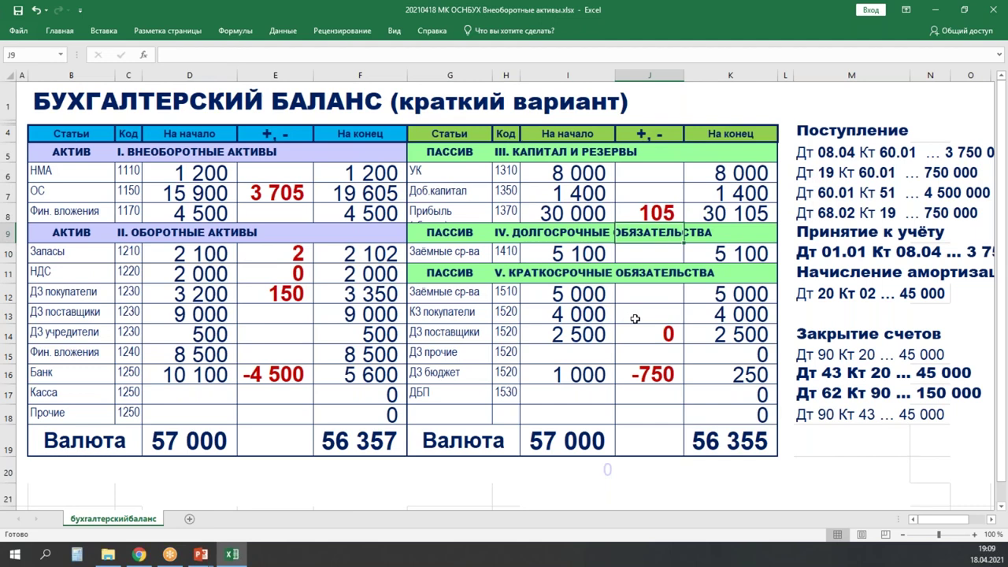
- Correct the last term of the Запасы formula in E10 so it reads =45-45+45-45
left_click(262, 249)
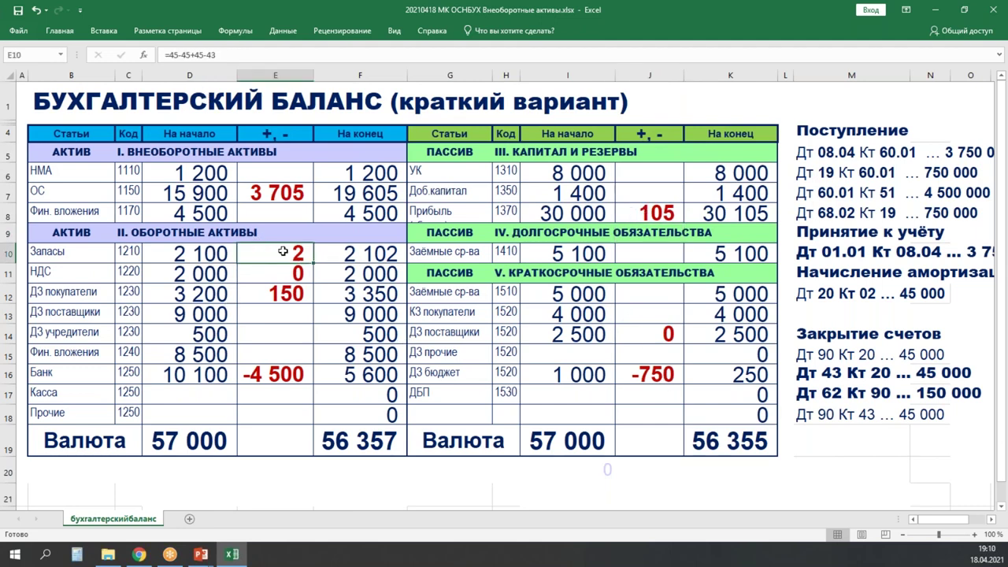
double_click(282, 251)
key("BackSpace")
type("5")
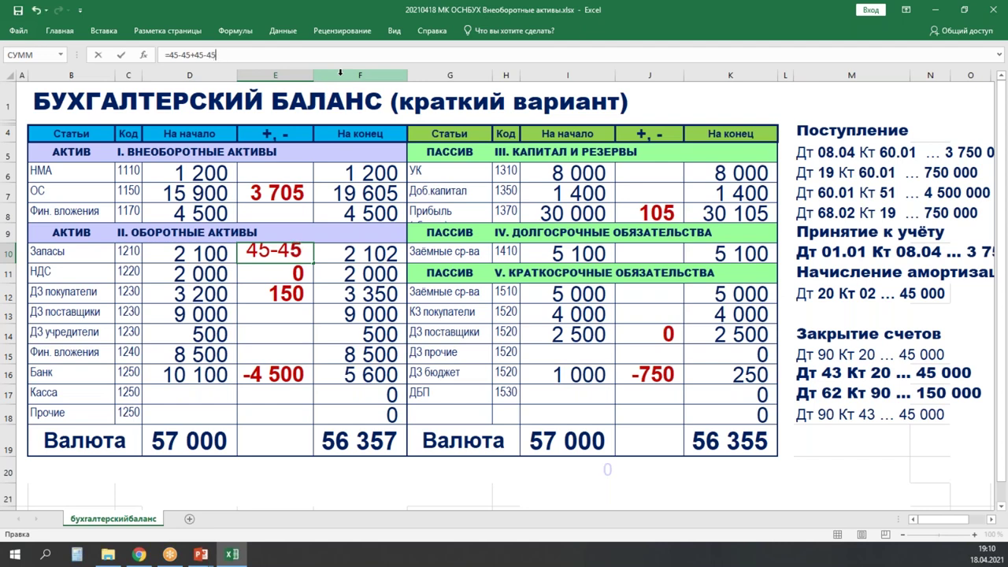
key("Return")
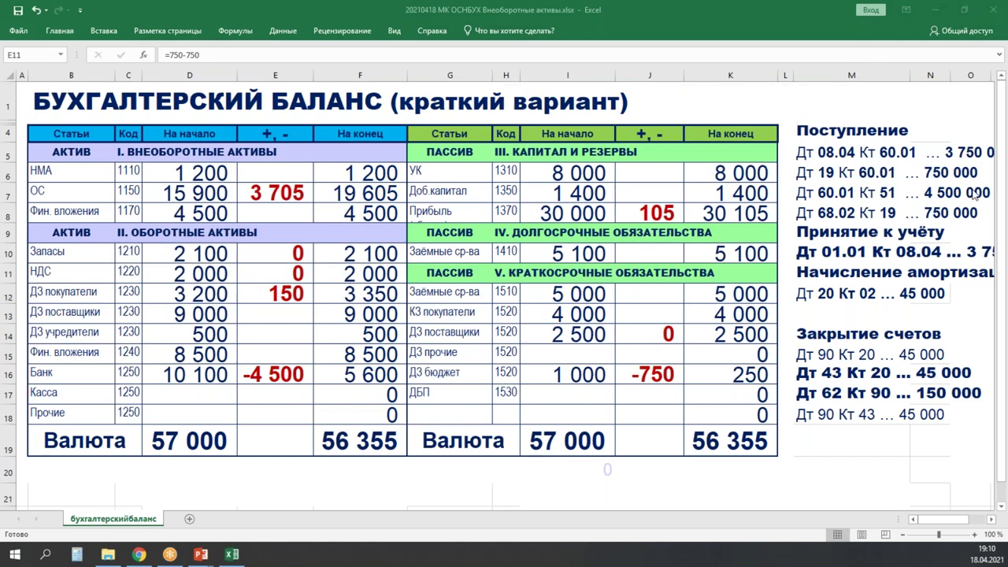
- Minimize the workbook and advance the PowerPoint slide show to slide 15, "Особенности курса"
left_click(937, 10)
key("Right")
key("Right")
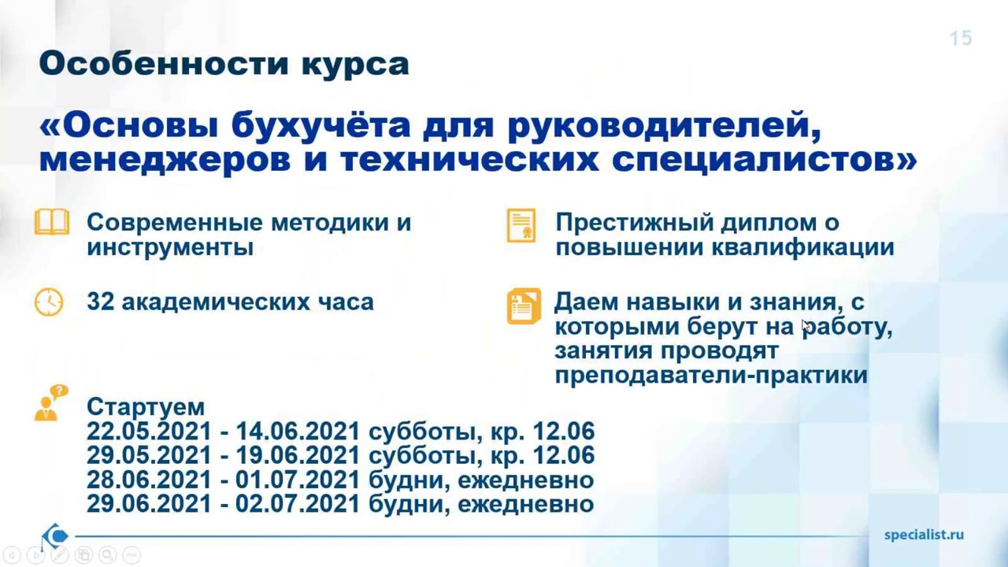